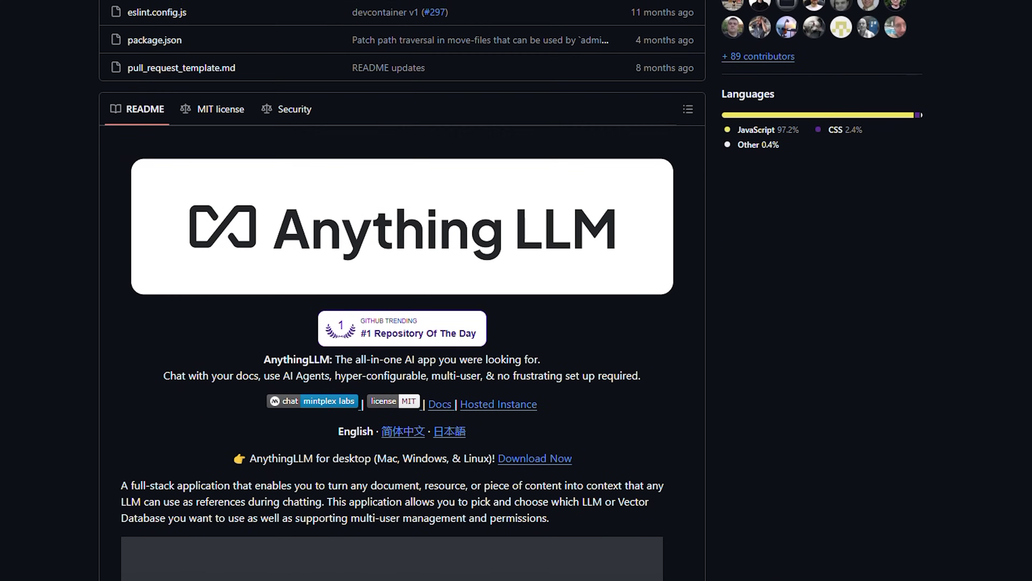
Examine the AnythingLLM README on GitHub and the desktop download page's platform options and feature overview.
scroll(402, 290, down, 5)
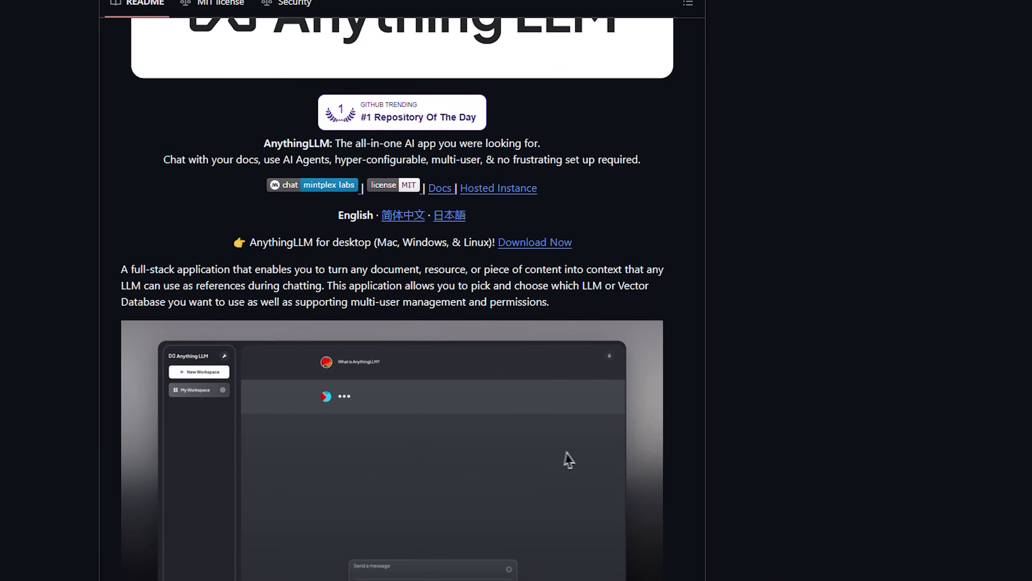
scroll(402, 290, down, 5)
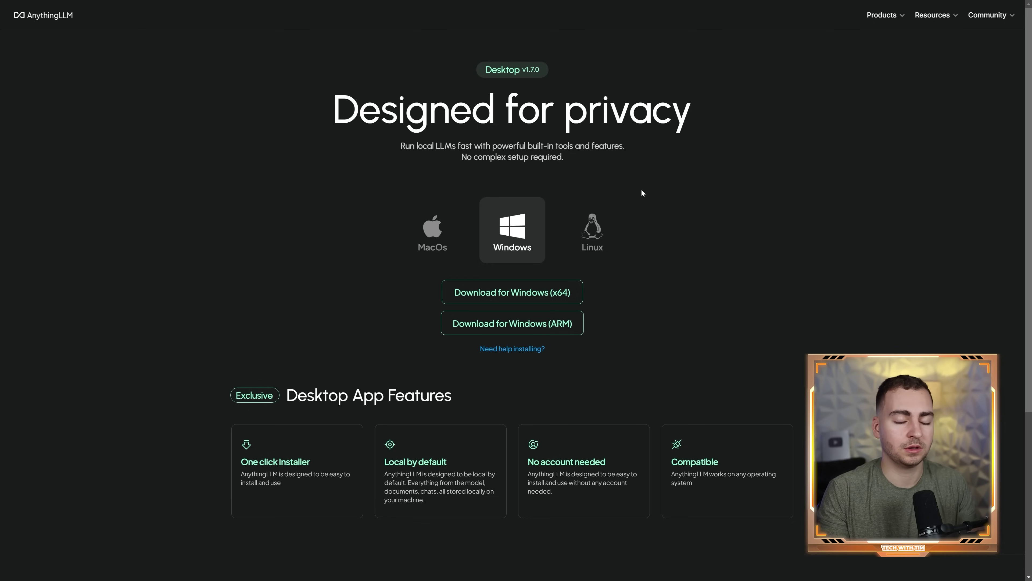
scroll(699, 200, down, 1)
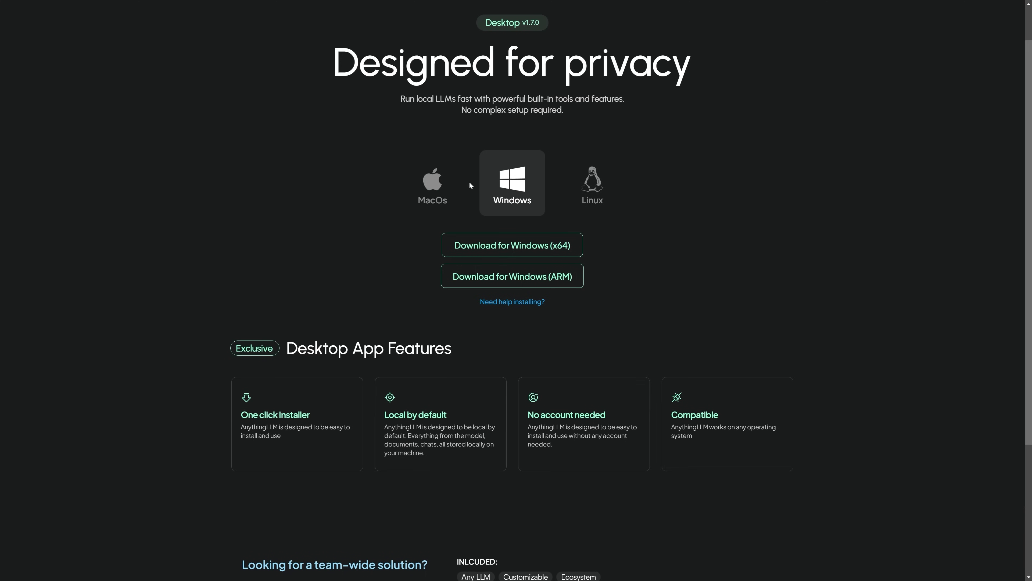
scroll(703, 334, down, 2)
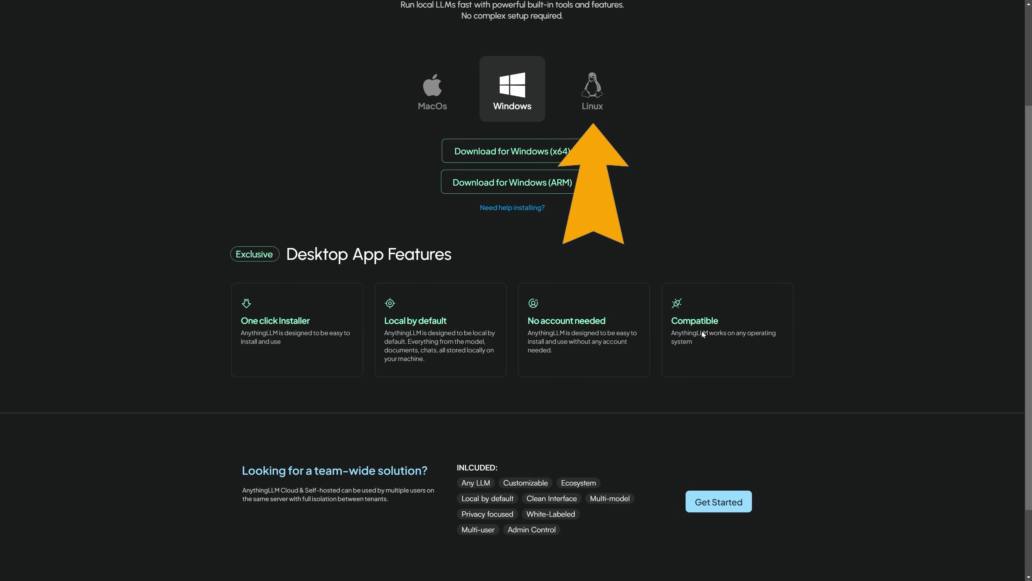
scroll(485, 209, down, 2)
drag(364, 231, 436, 229)
drag(522, 229, 606, 229)
drag(669, 229, 752, 230)
scroll(754, 228, up, 3)
scroll(756, 228, up, 2)
click(822, 228)
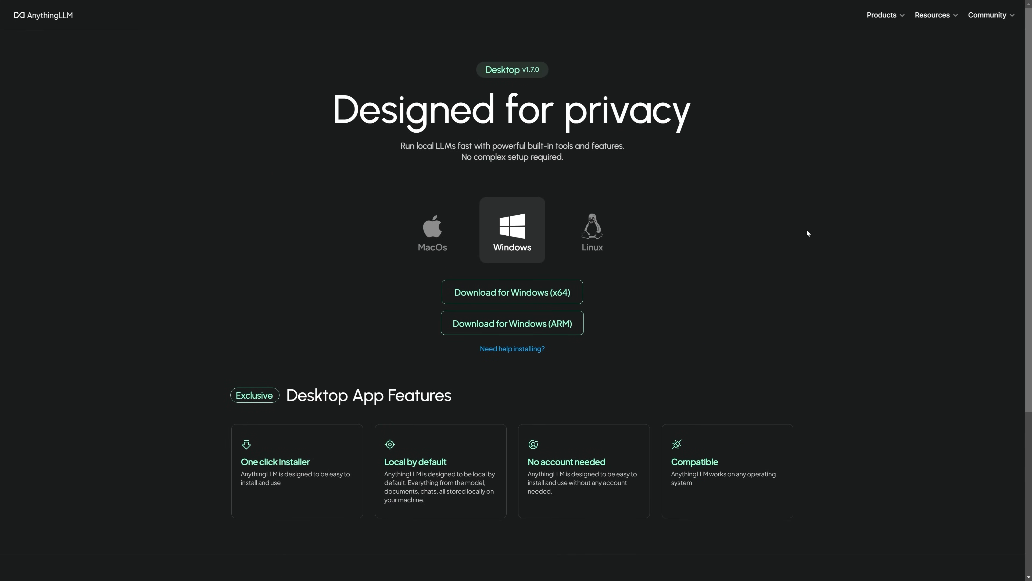
Switch from the browser to the AnythingLLM desktop app and create a new workspace named Demo.
key(F11)
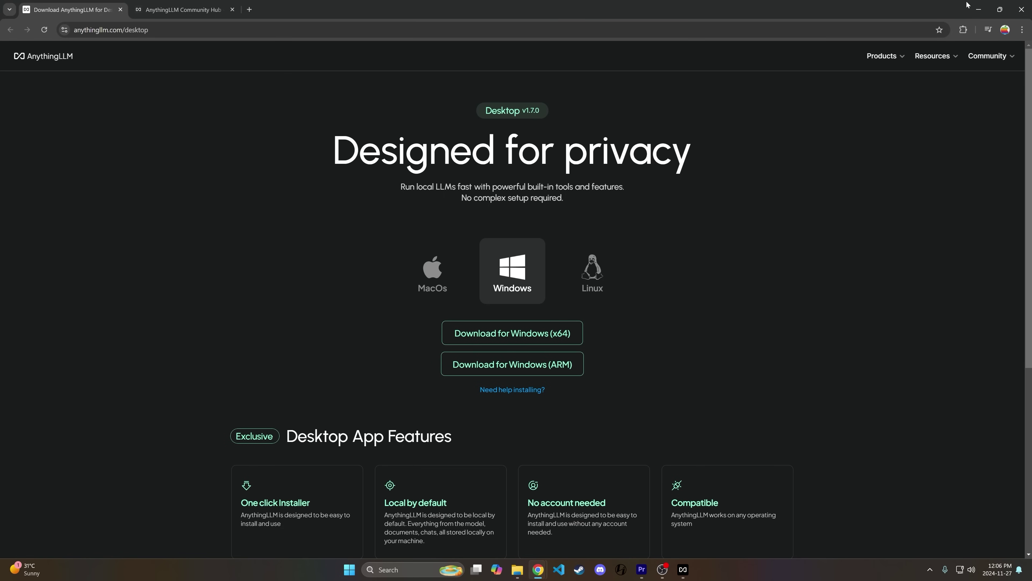
click(977, 8)
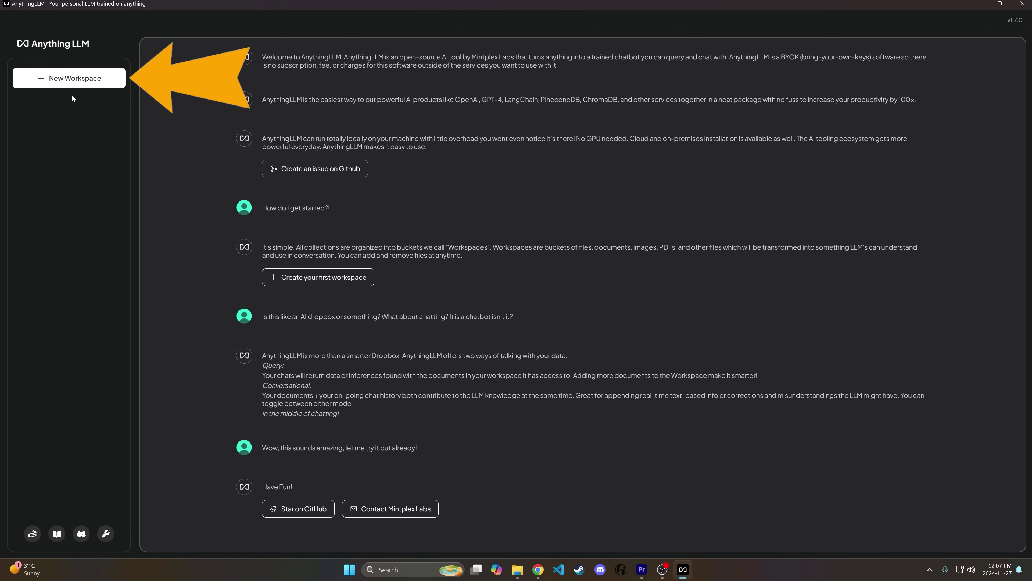
click(61, 78)
text(Demo)
click(646, 342)
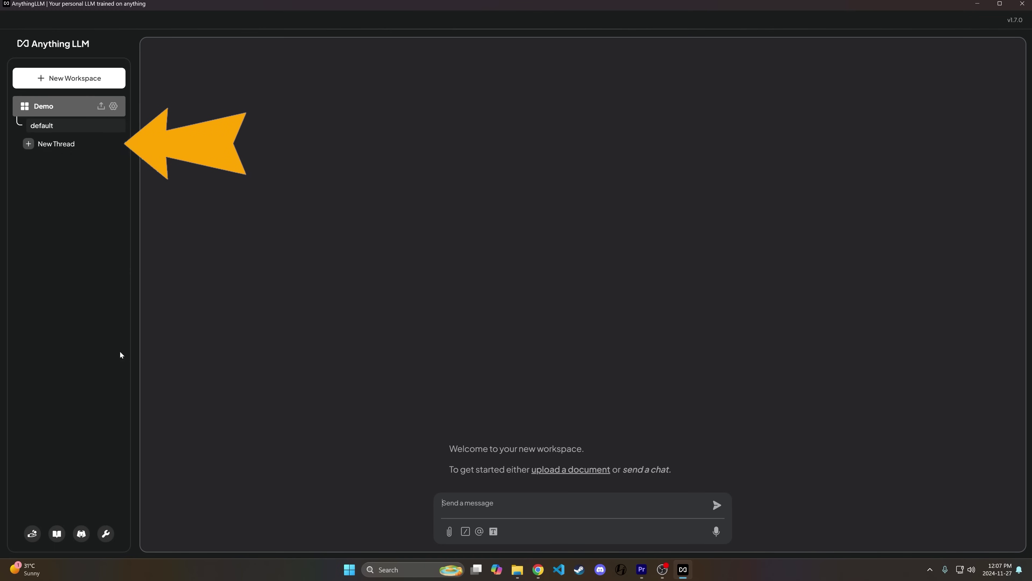
Open the LLM preferences in the instance settings.
click(106, 534)
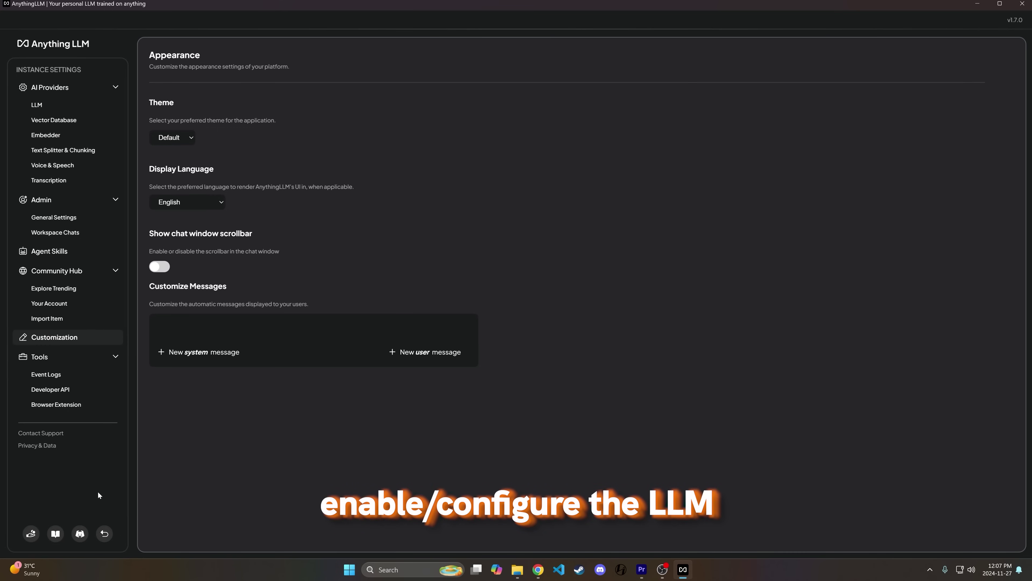
click(105, 534)
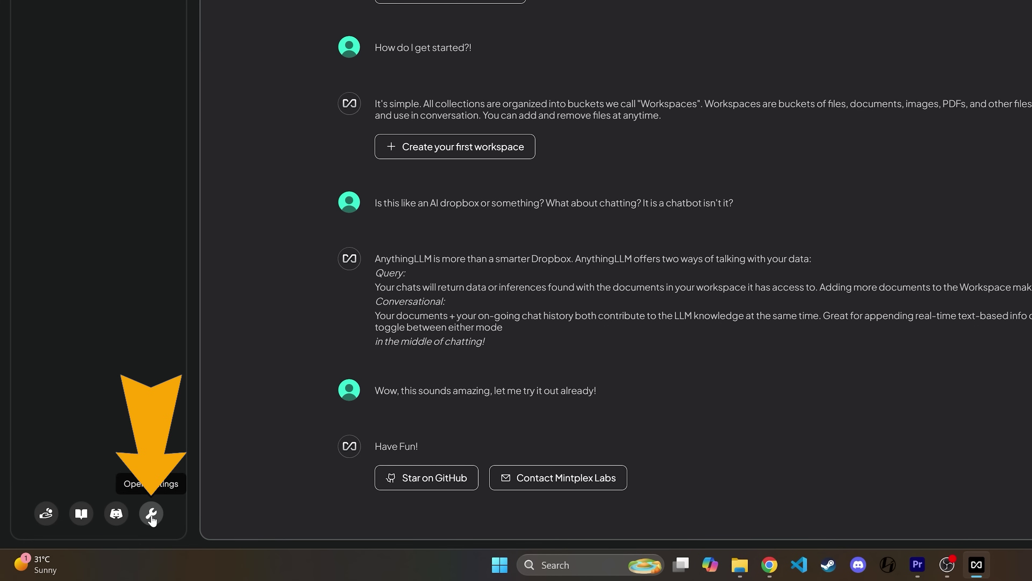
click(144, 520)
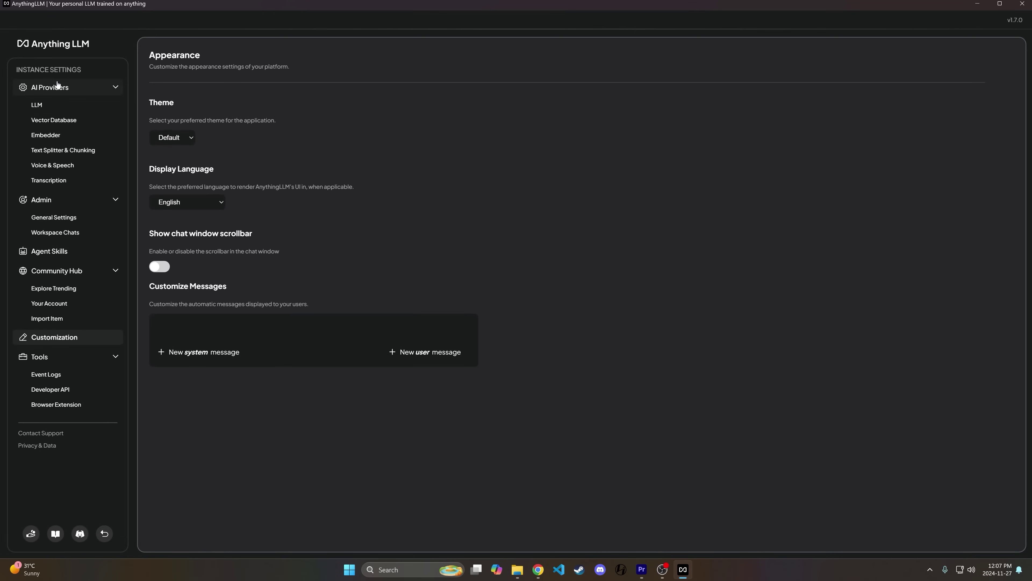
click(43, 106)
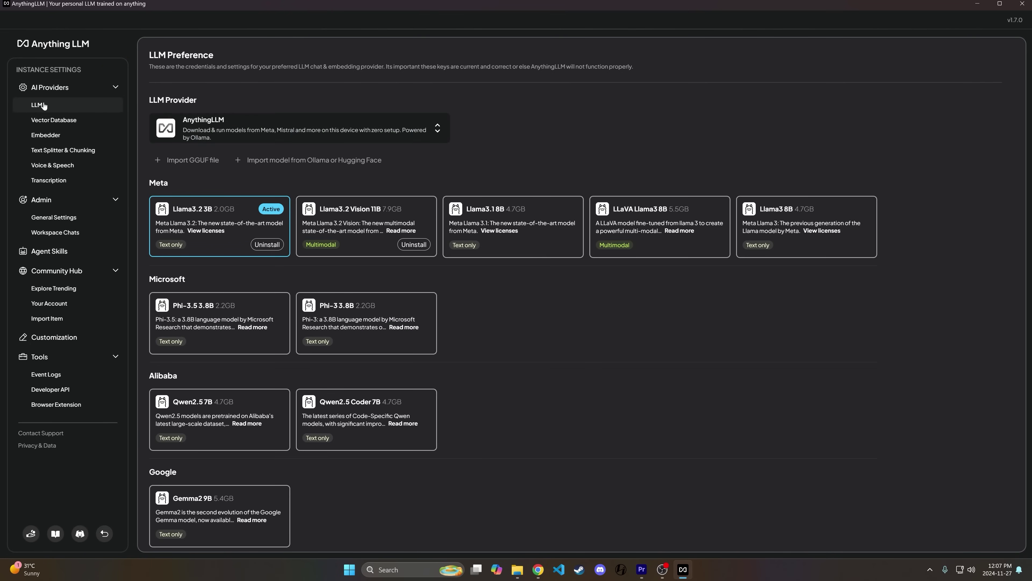
Browse the available LLM providers and choose AnythingLLM as the LLM provider.
click(268, 127)
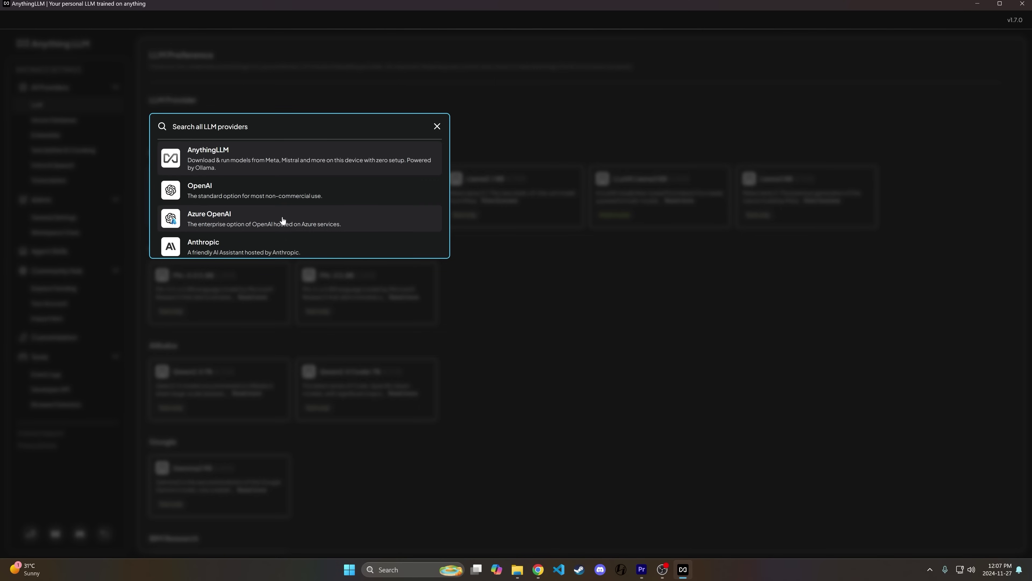
scroll(281, 224, down, 5)
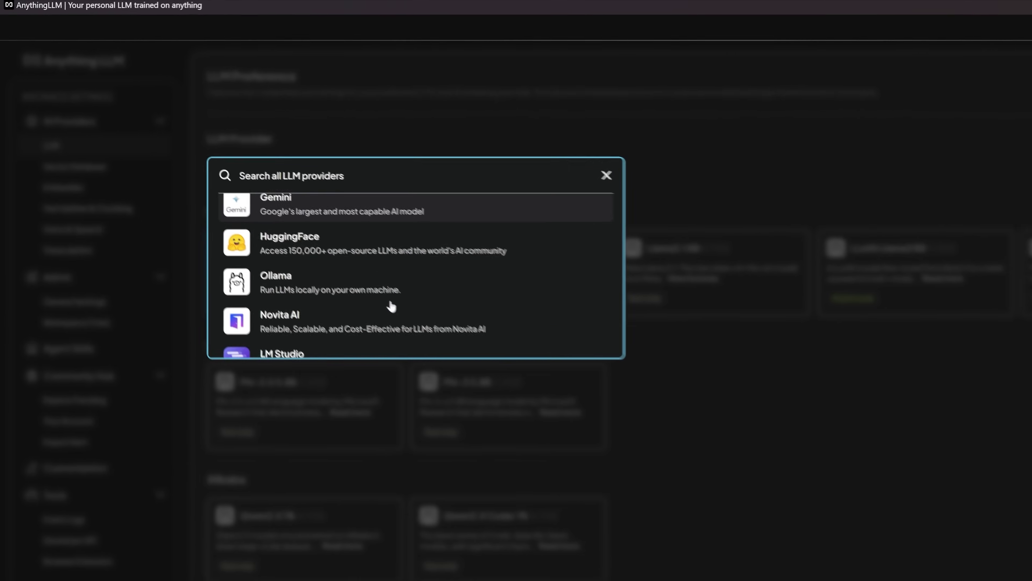
scroll(391, 306, down, 15)
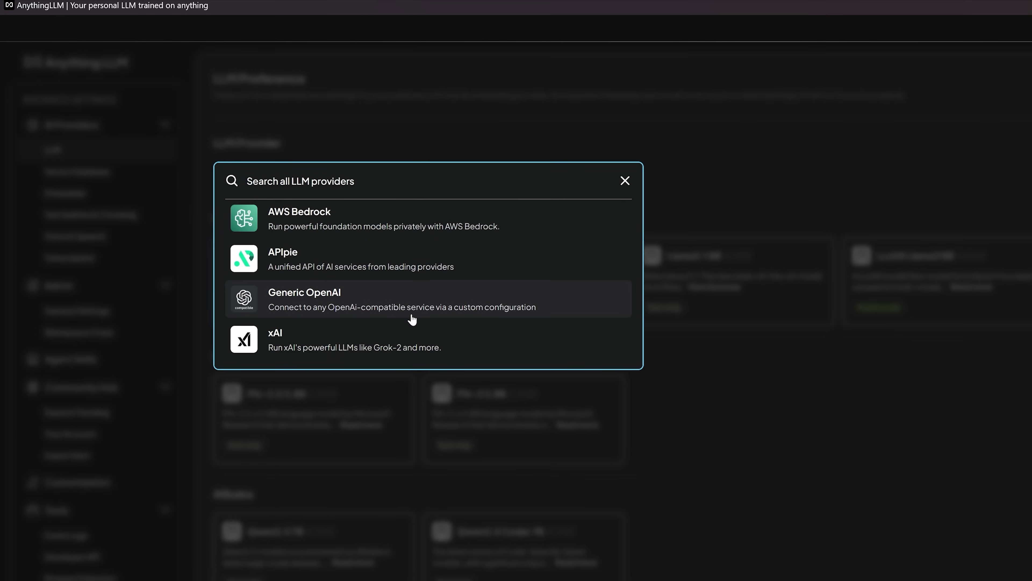
scroll(411, 319, up, 15)
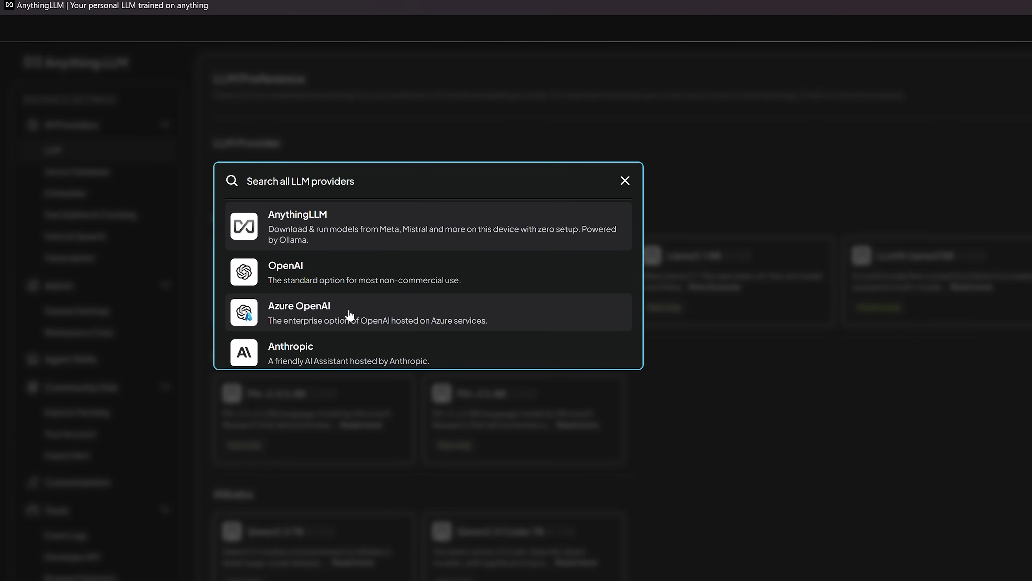
scroll(408, 316, down, 1)
scroll(376, 287, up, 1)
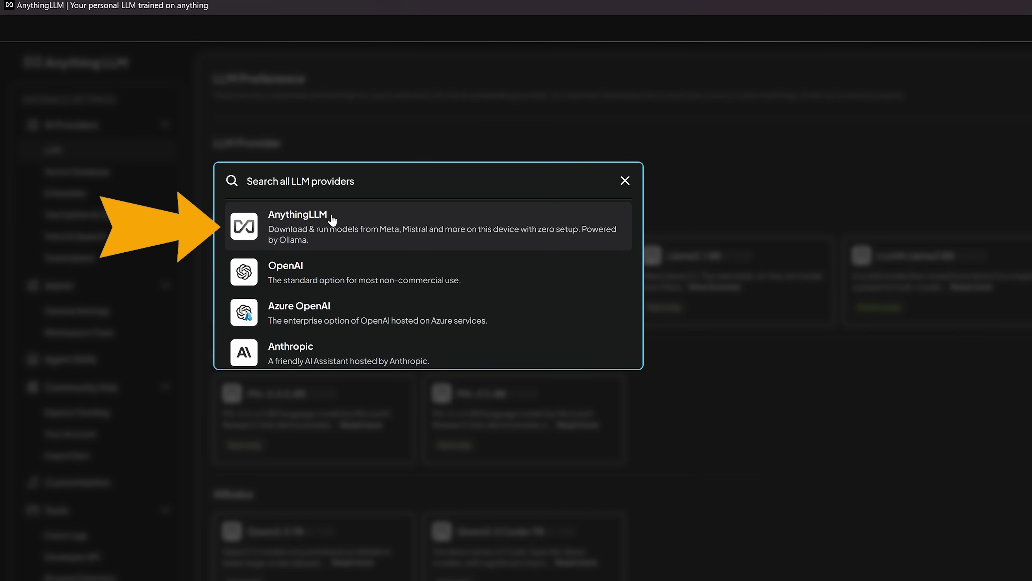
click(405, 224)
Look through the downloadable models, select Meta's Llama3.2 3B as the active model and save the LLM changes.
scroll(252, 195, down, 3)
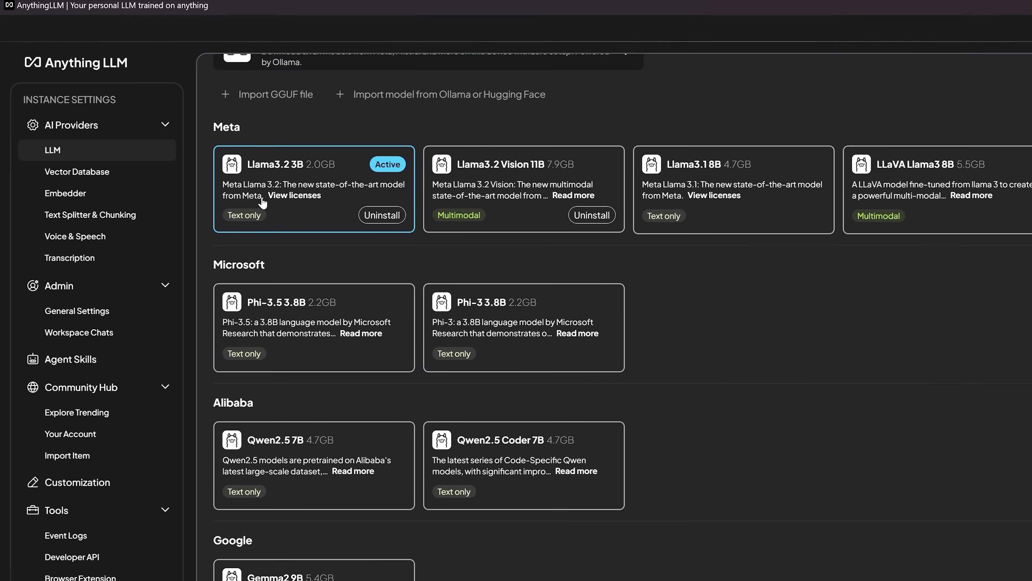
scroll(300, 281, down, 2)
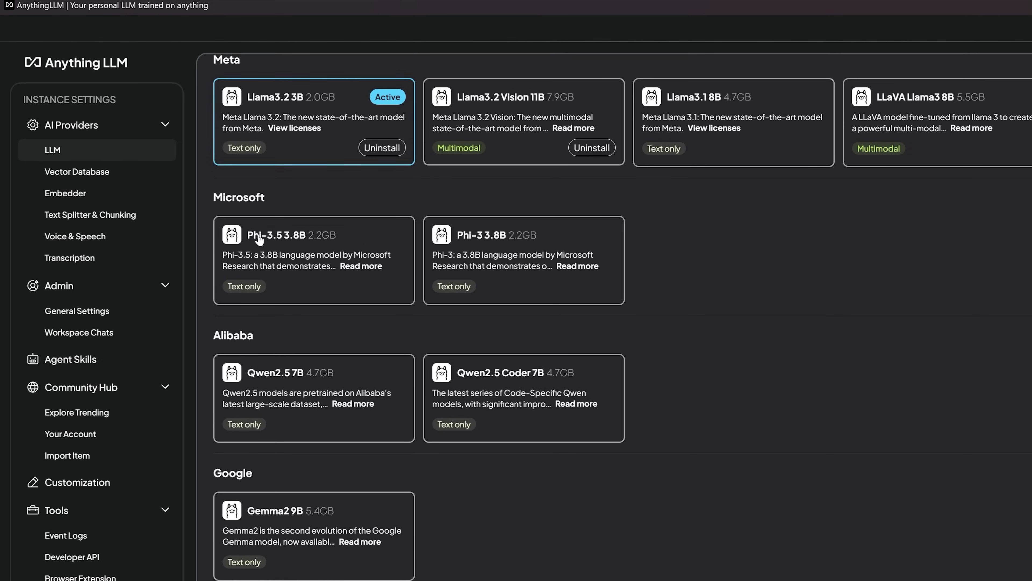
scroll(410, 246, down, 2)
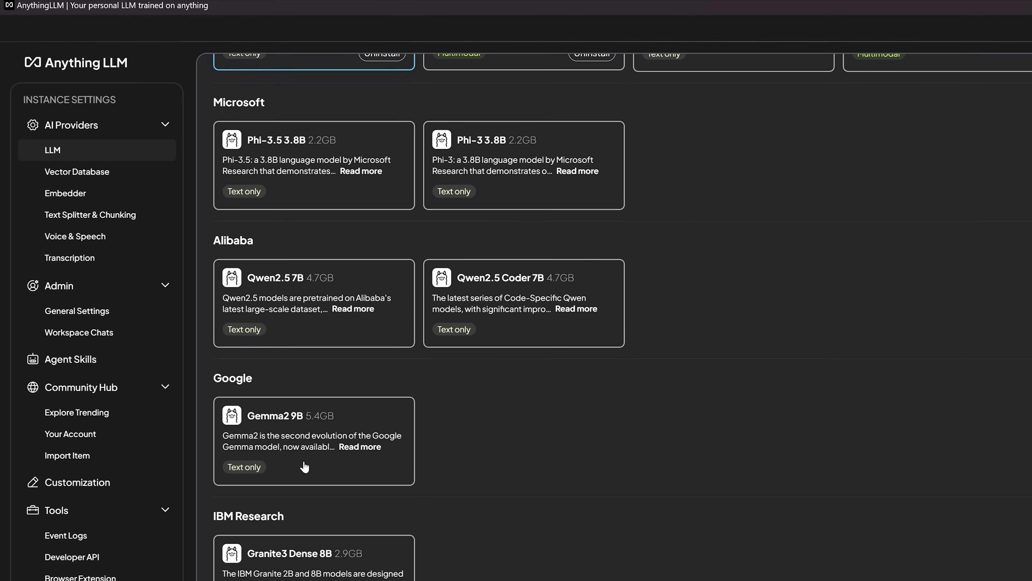
scroll(572, 387, up, 7)
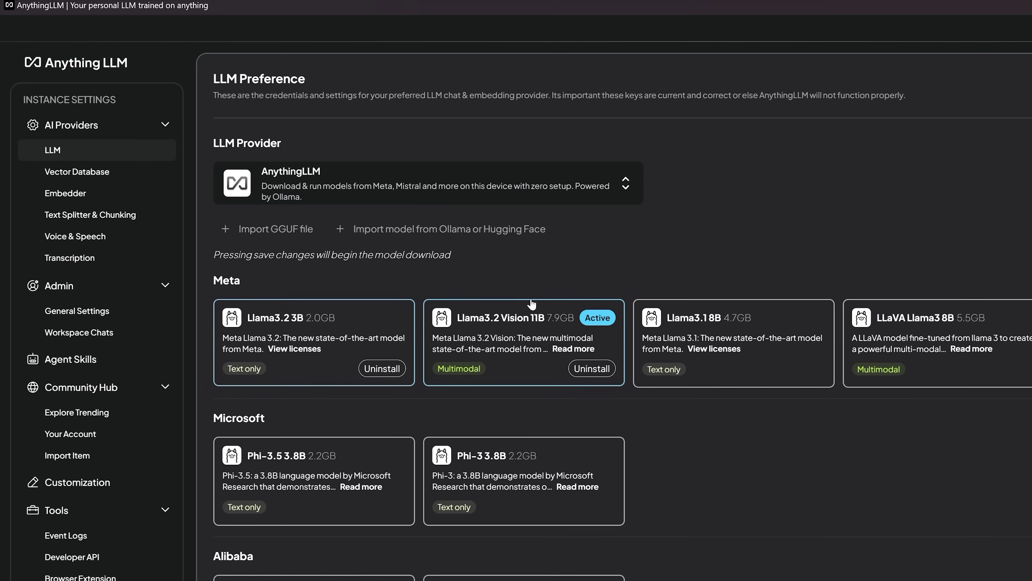
click(392, 322)
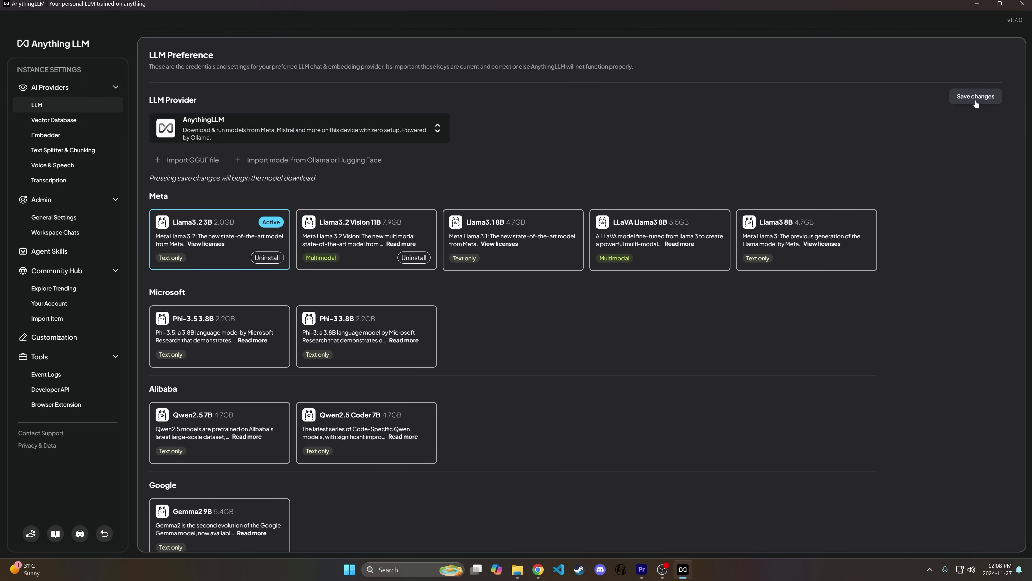
click(972, 99)
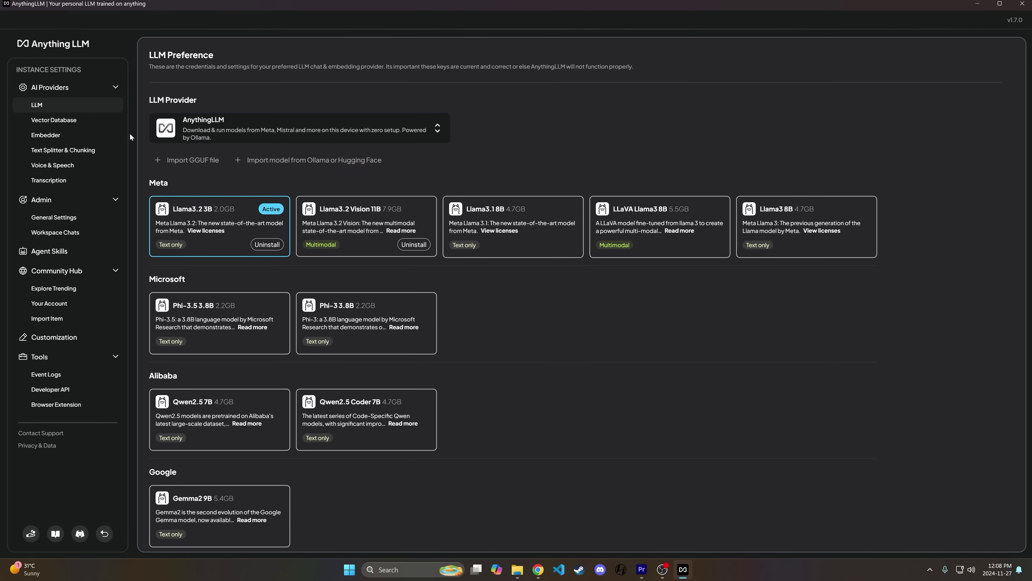
Review the vector database, embedder, and text splitting and chunking settings.
click(104, 119)
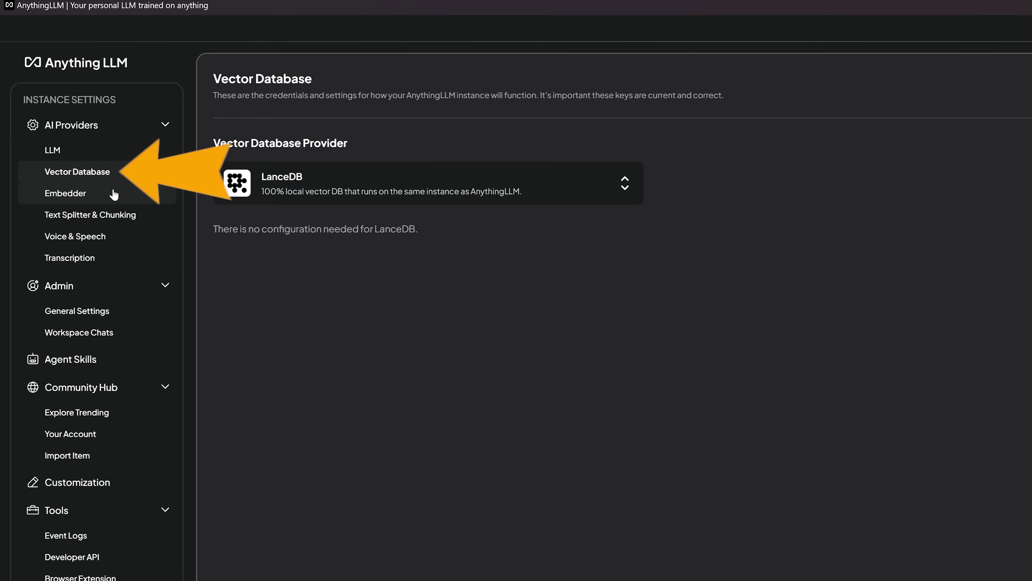
click(114, 194)
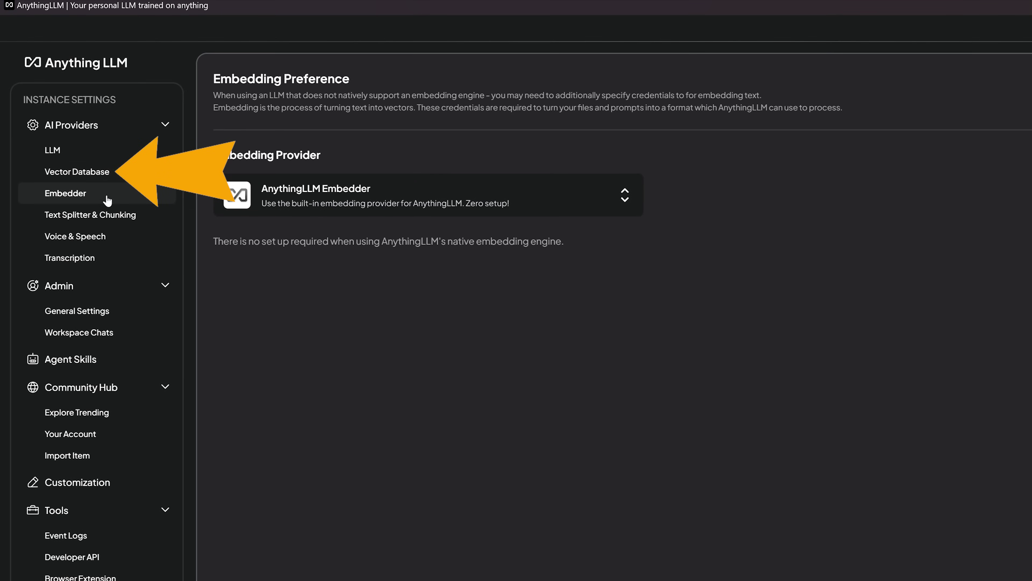
click(131, 215)
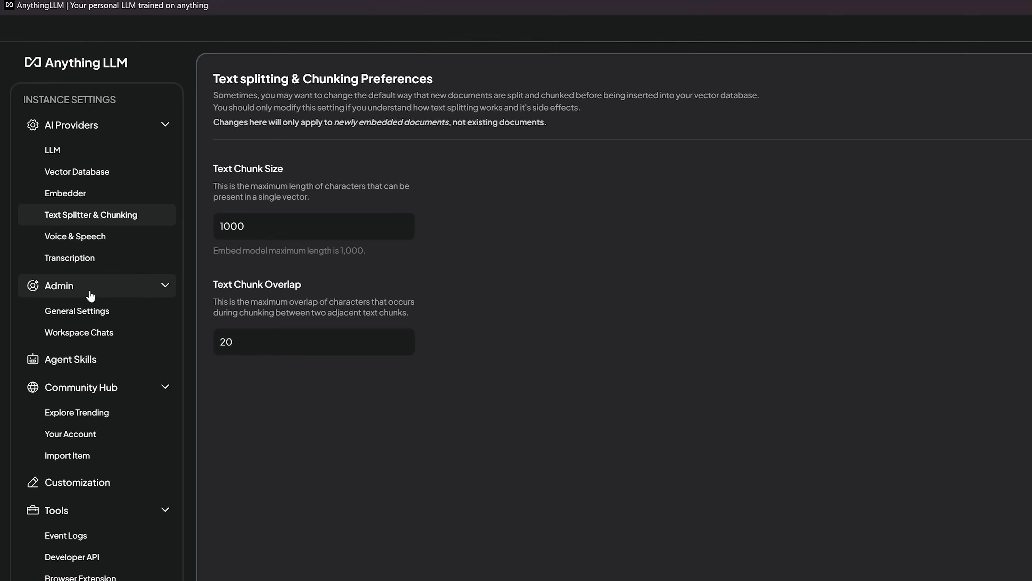
Review the RAG & long-term memory, document summarizing and website scraping agent skills, view the trending Community Hub items, and leave the settings.
click(72, 363)
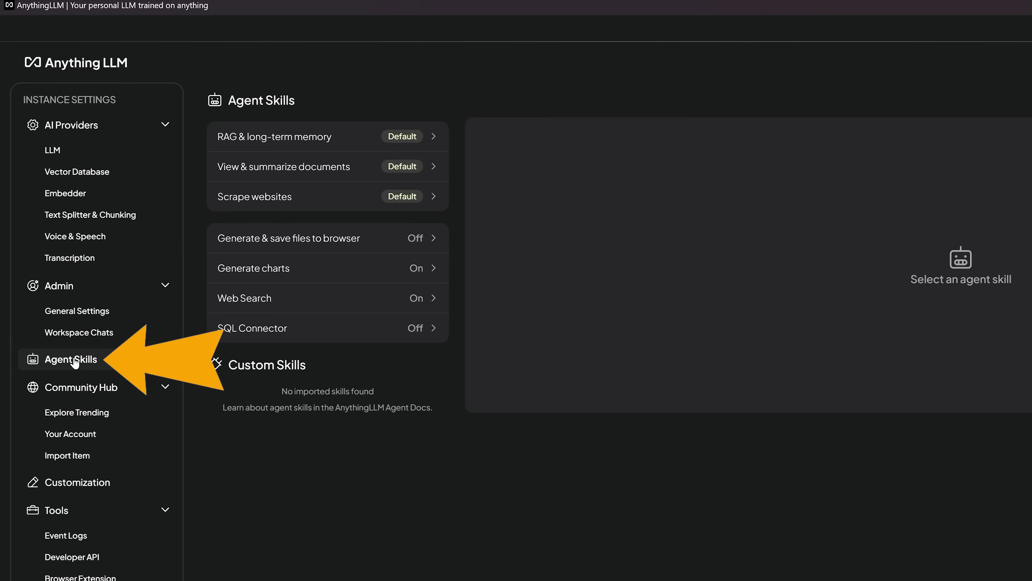
click(323, 135)
click(323, 166)
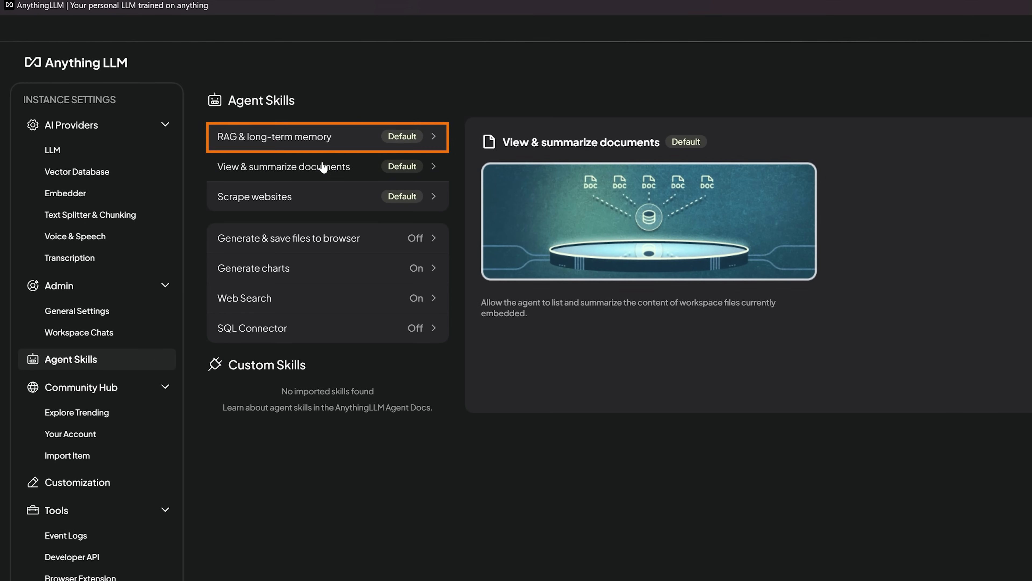
click(318, 199)
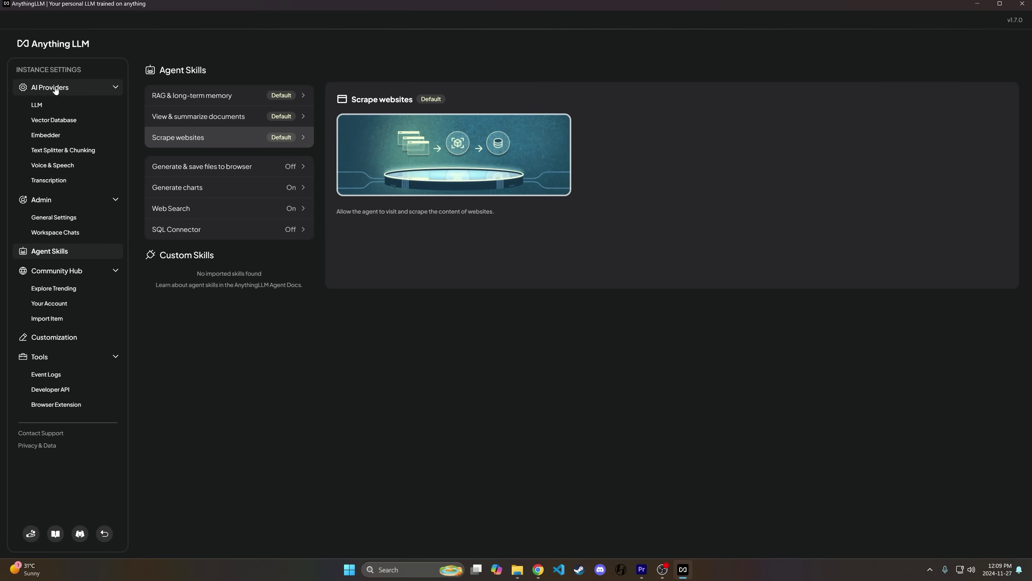
click(61, 289)
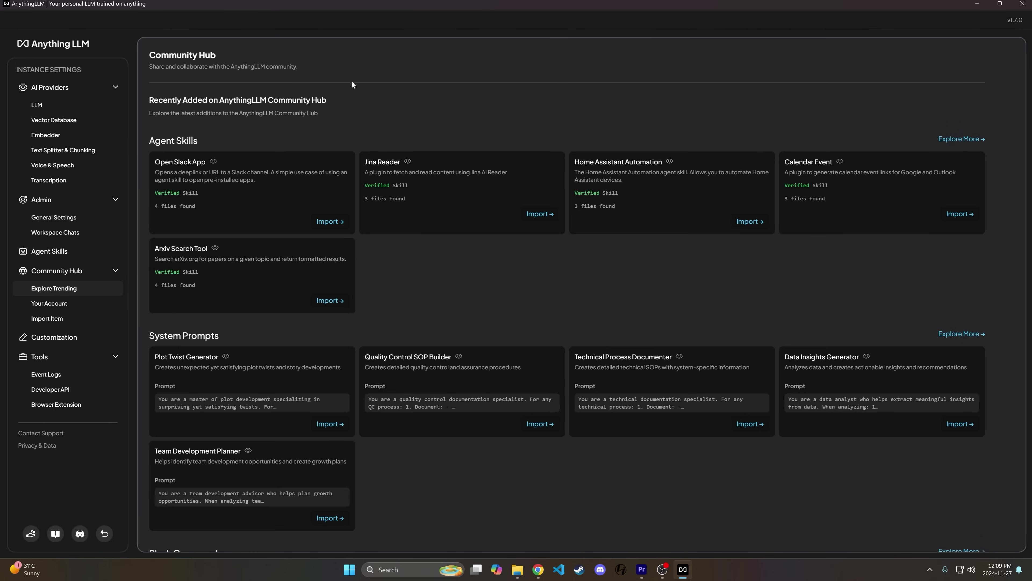
click(104, 533)
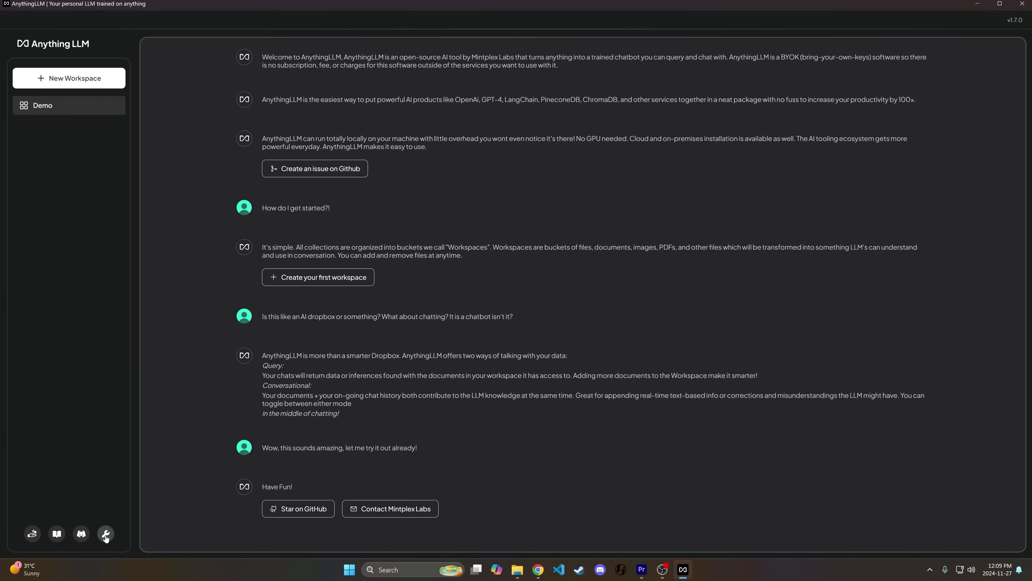
Open the Demo workspace and send the chat message "hello world".
click(65, 106)
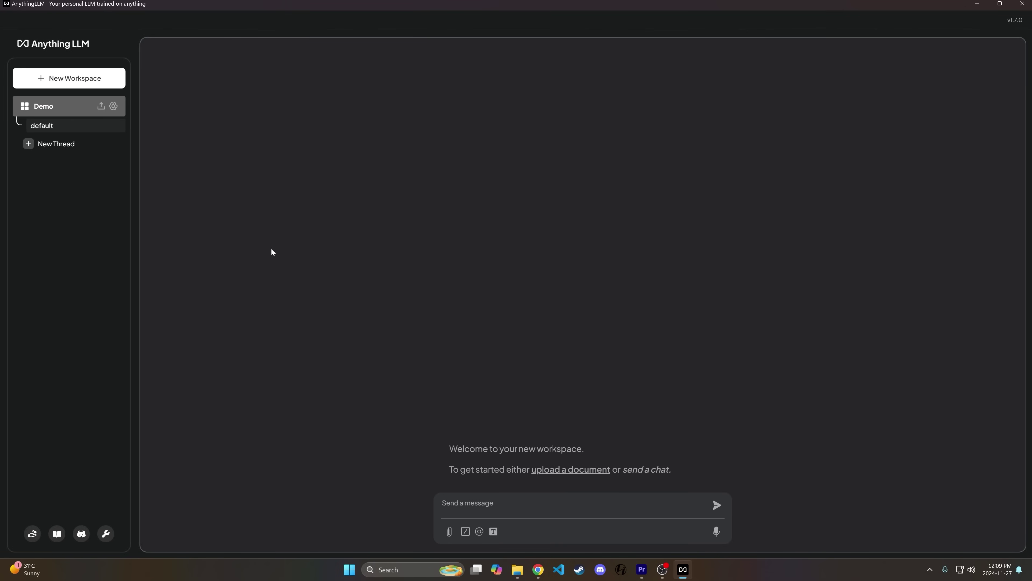
text(hello world)
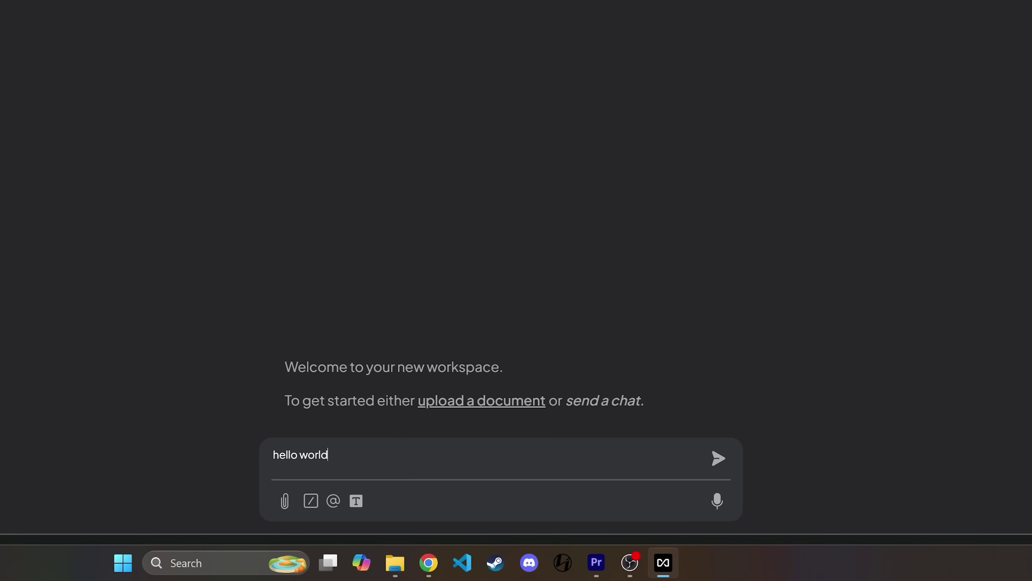
key(Return)
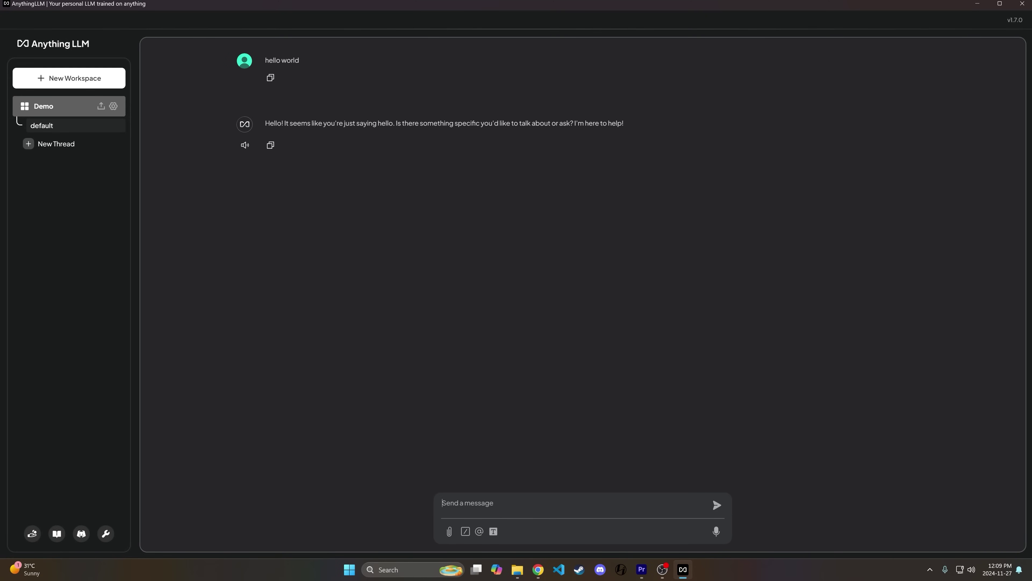
Send the chat message "can u generate a new coding challenge for me" and look over the reply.
text(can u gene)
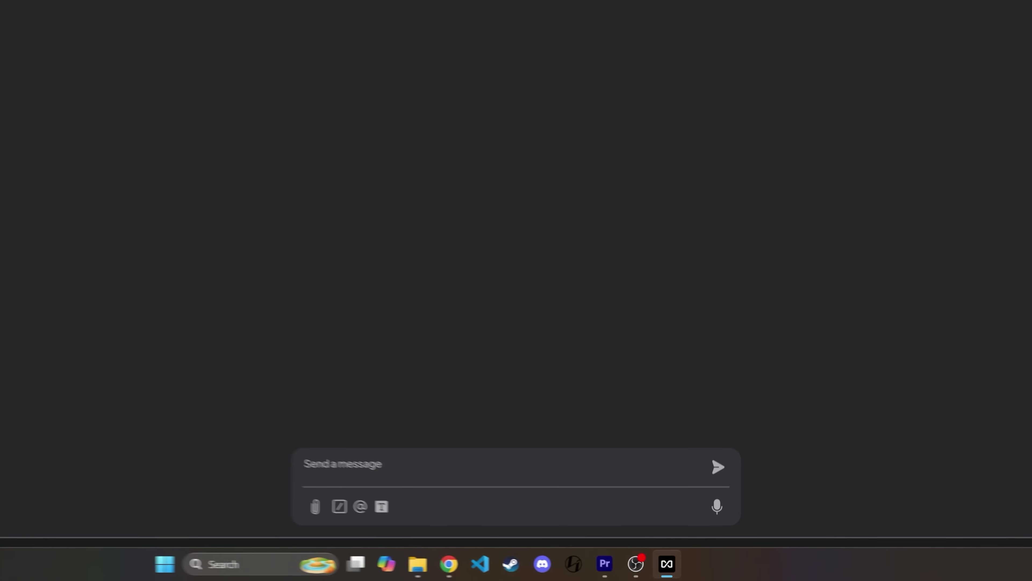
text(rate a new)
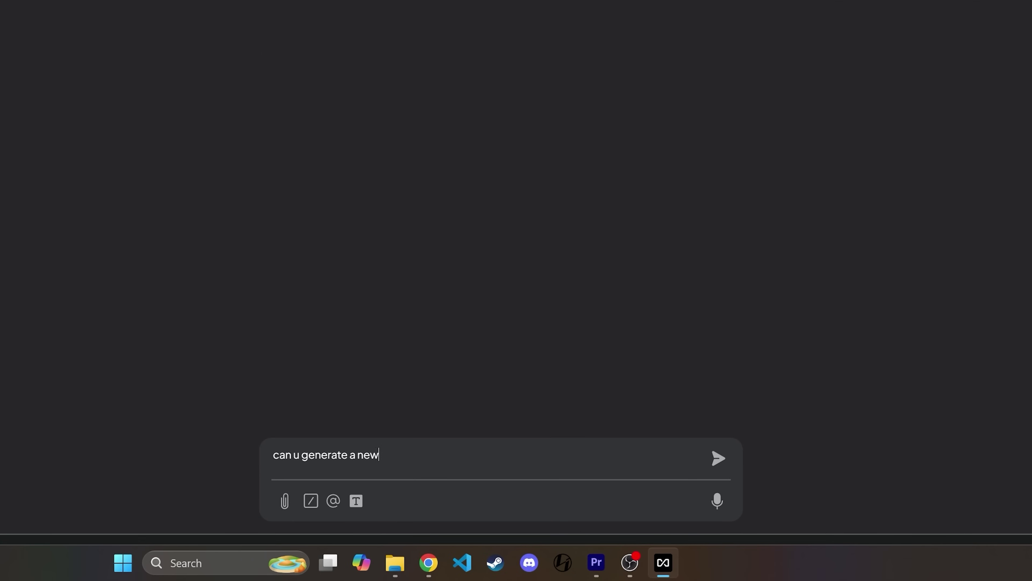
text( coding challenge for me)
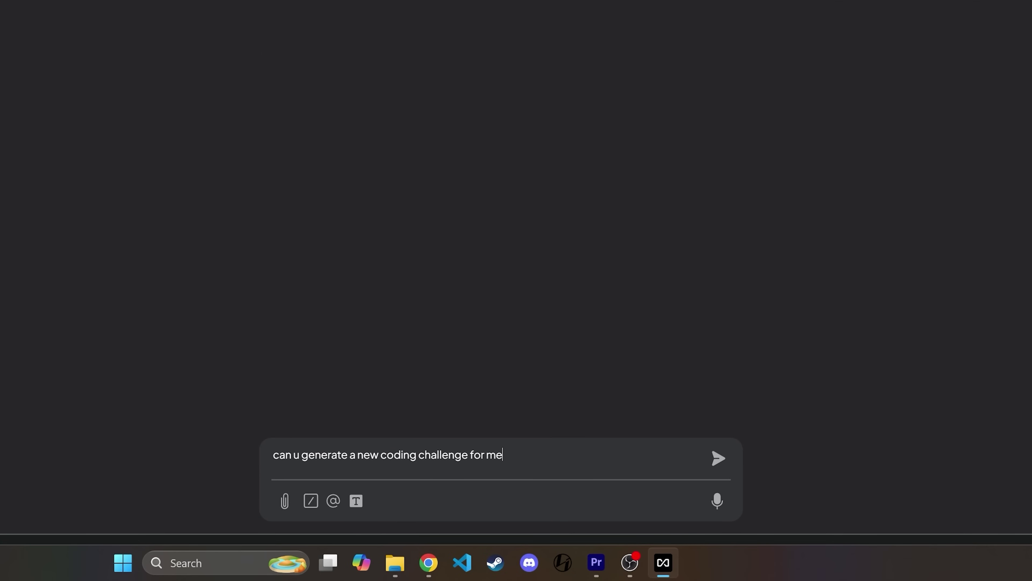
key(Return)
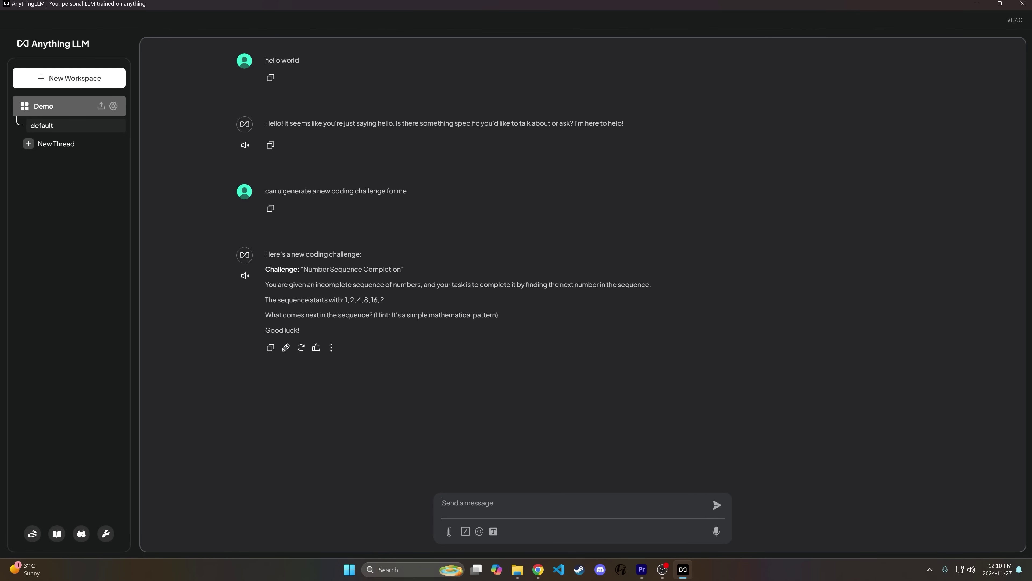
drag(331, 335, 266, 250)
click(418, 292)
Upload the PDF "How to Make Money from Coding - A Complete Guide" to the workspace and remove its attachment from the message.
click(449, 531)
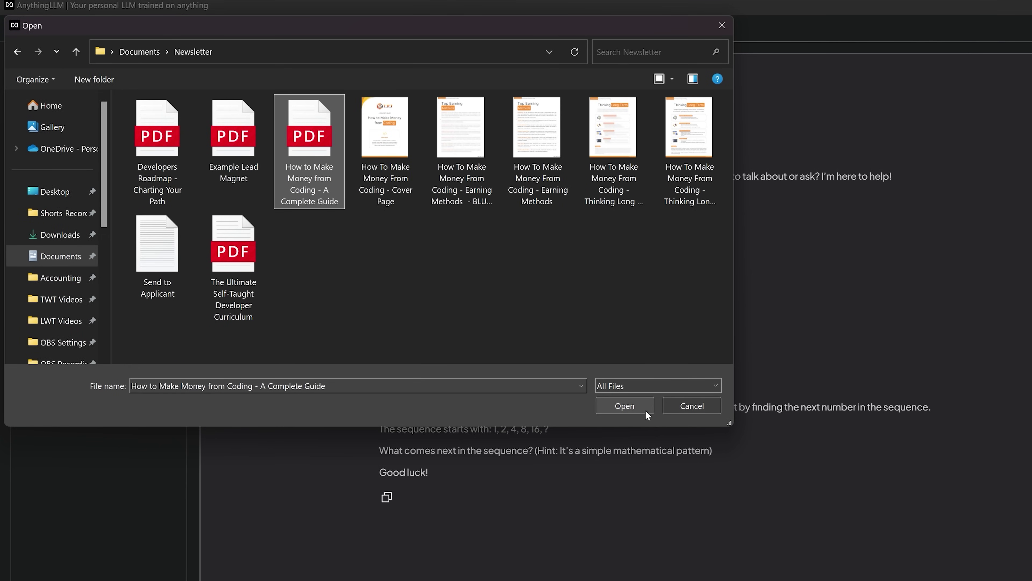
click(645, 410)
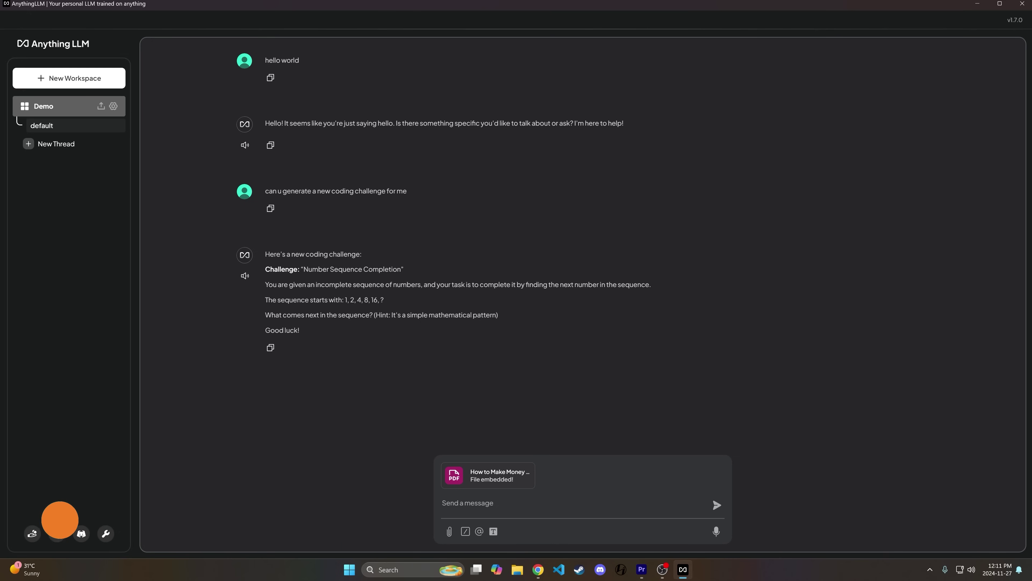
mouse_move(496, 487)
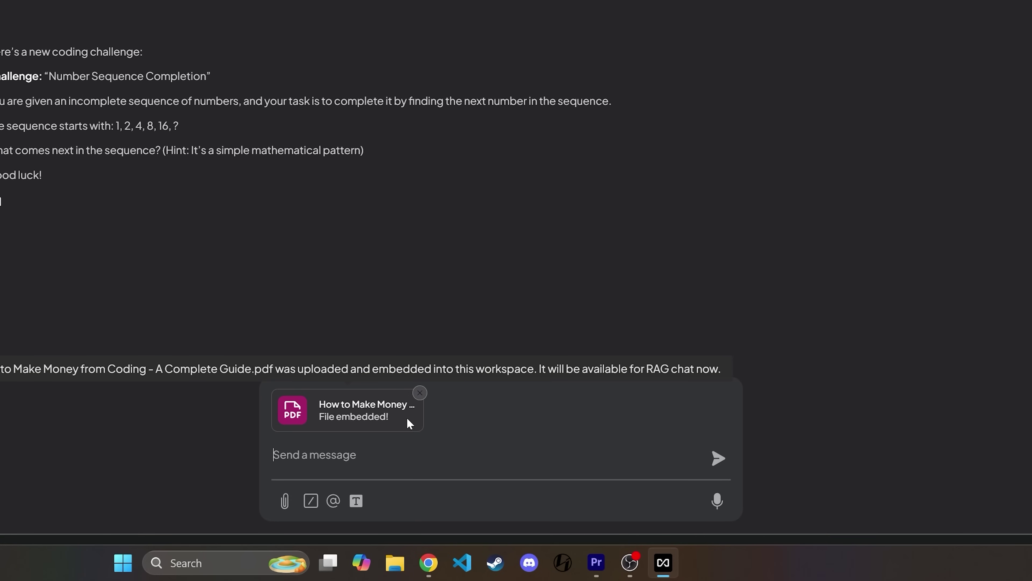
click(419, 392)
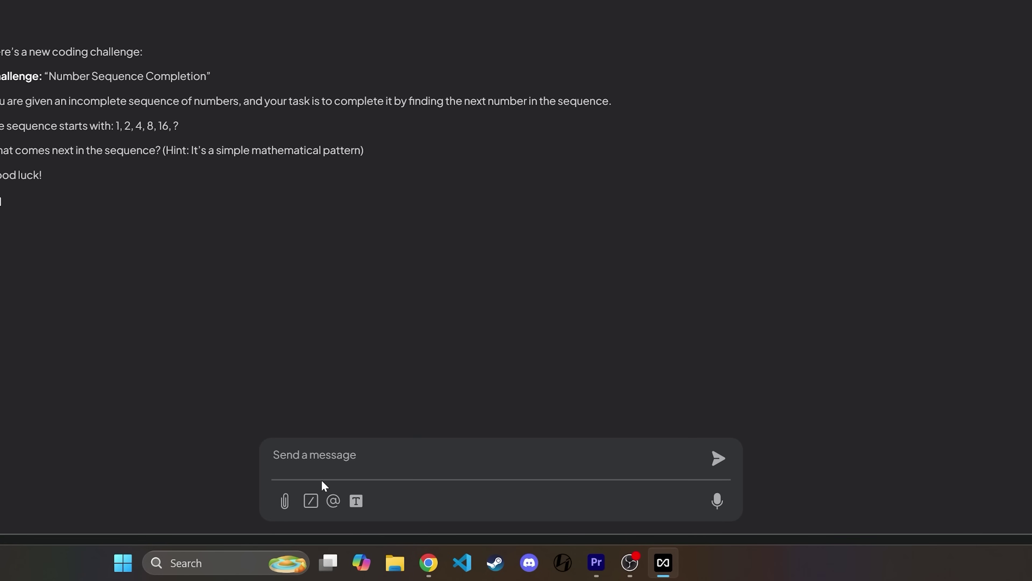
click(333, 501)
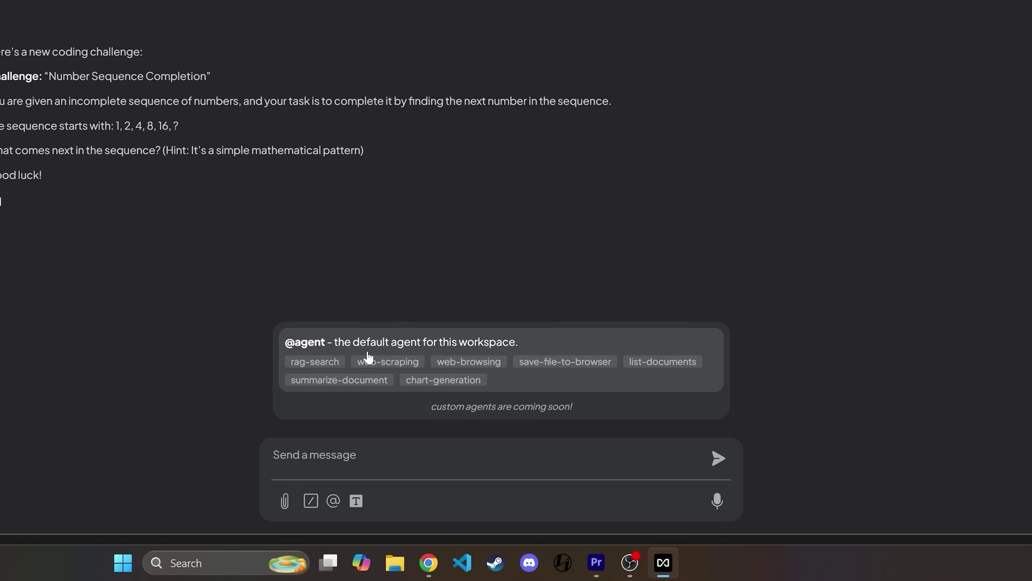
click(376, 361)
text(rag)
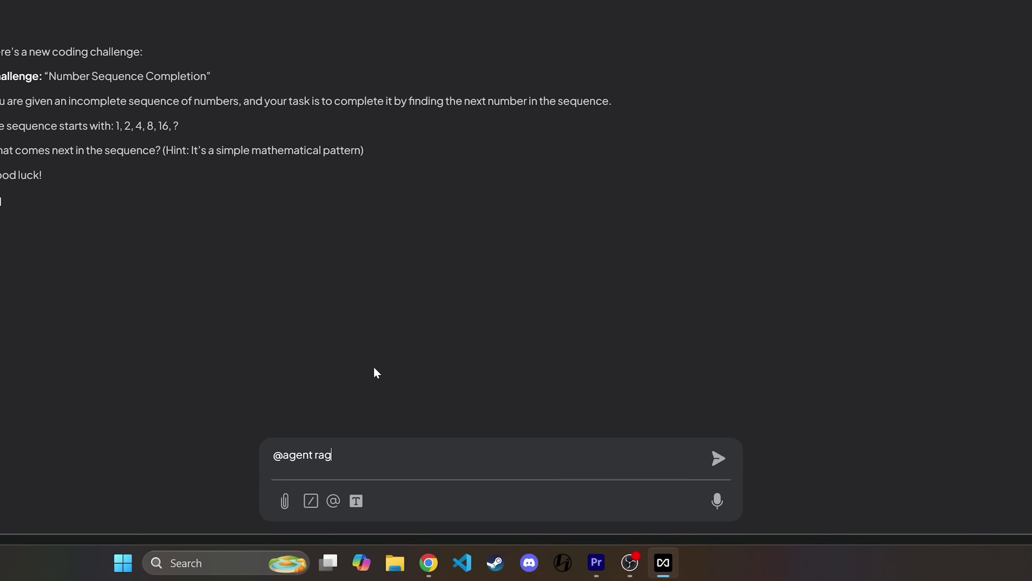
text( search my how to make money fro)
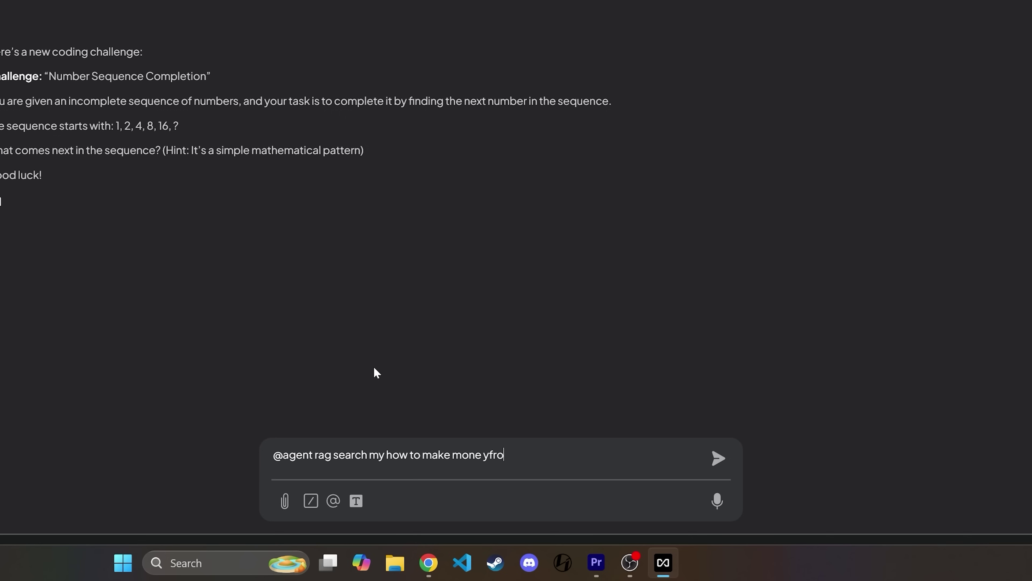
key(BackSpace)
key(BackSpace)
key(BackSpace)
key(BackSpace)
key(BackSpace)
text(y from coding file and summarize it fo)
key(BackSpace)
key(BackSpace)
key(BackSpace)
key(BackSpace)
text(nf)
key(BackSpace)
key(BackSpace)
text(t for me)
key(Return)
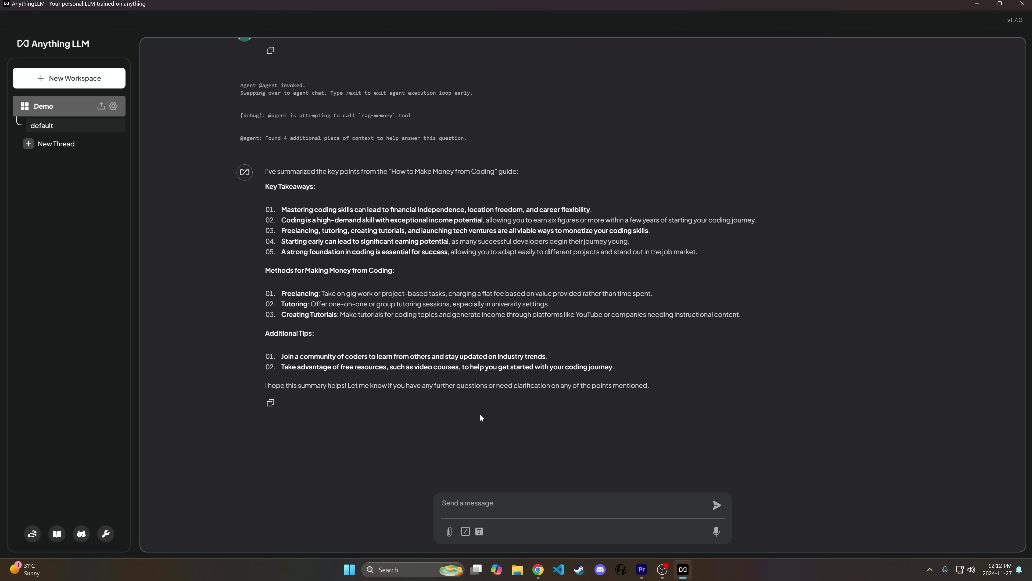
Read the agent's summary of the coding guide, covering its key takeaways, money-making methods and additional tips.
drag(282, 208, 880, 304)
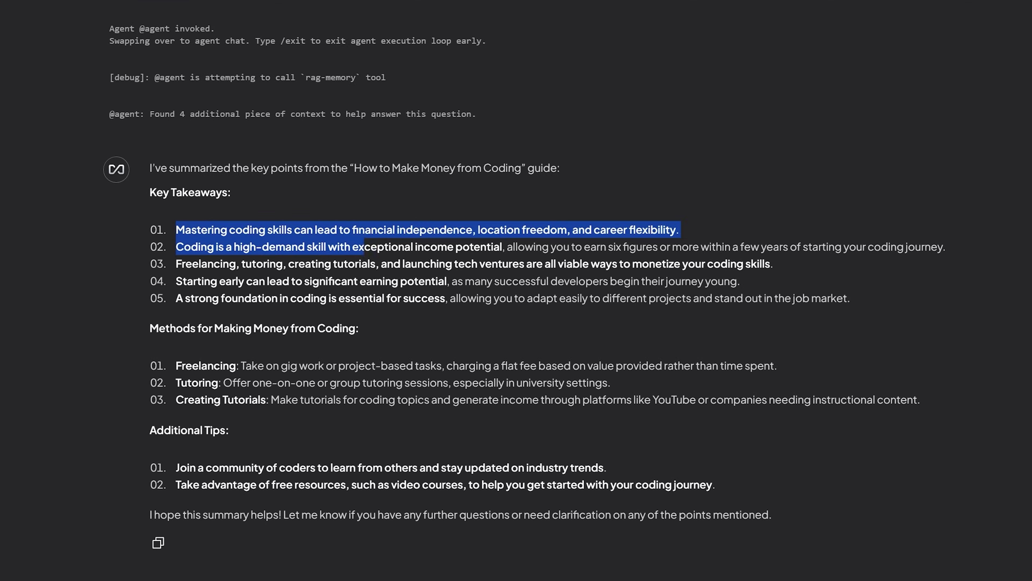
click(280, 245)
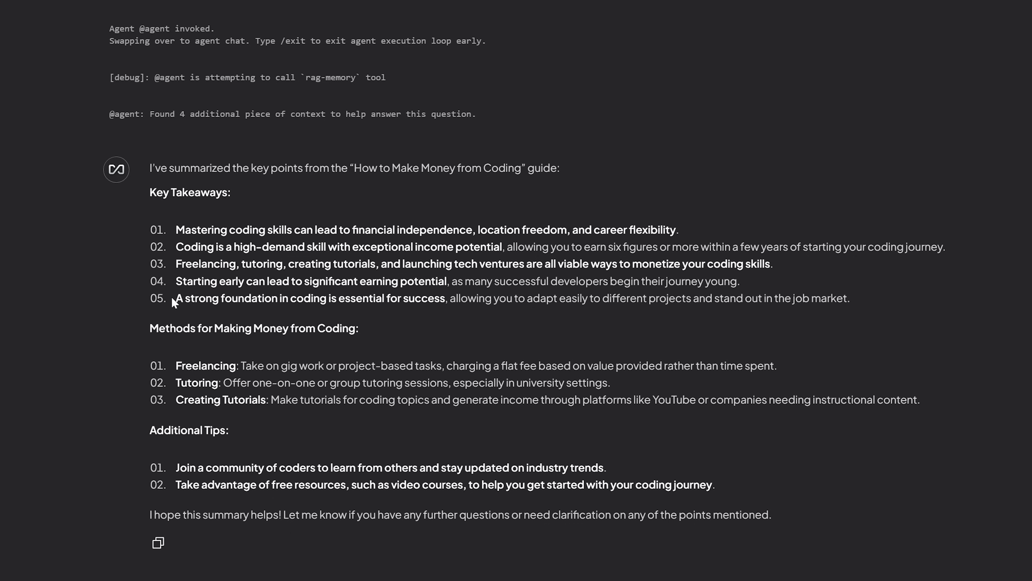
drag(173, 299, 463, 308)
drag(175, 365, 988, 406)
click(709, 454)
drag(178, 467, 783, 488)
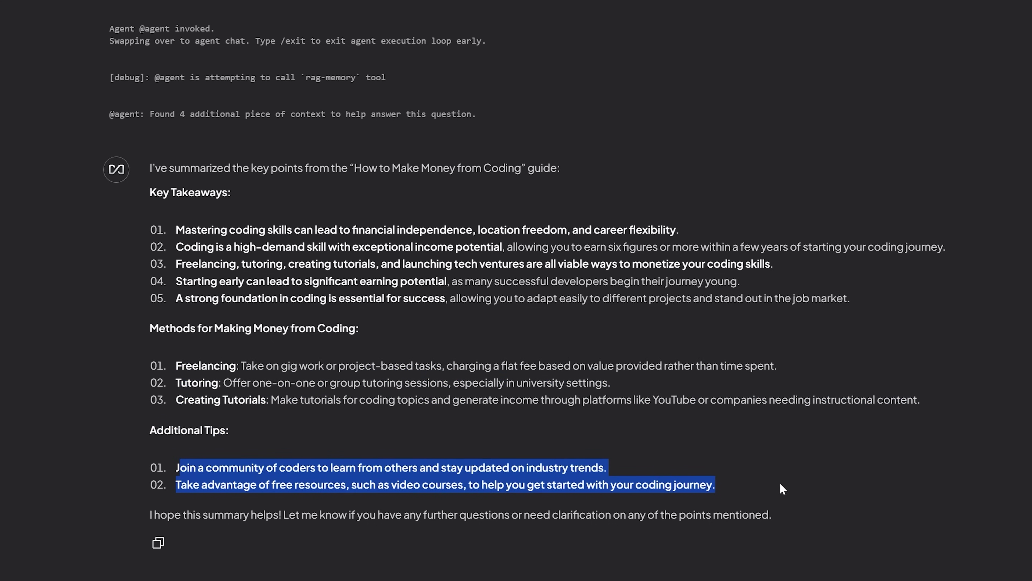
click(703, 456)
scroll(663, 511, up, 5)
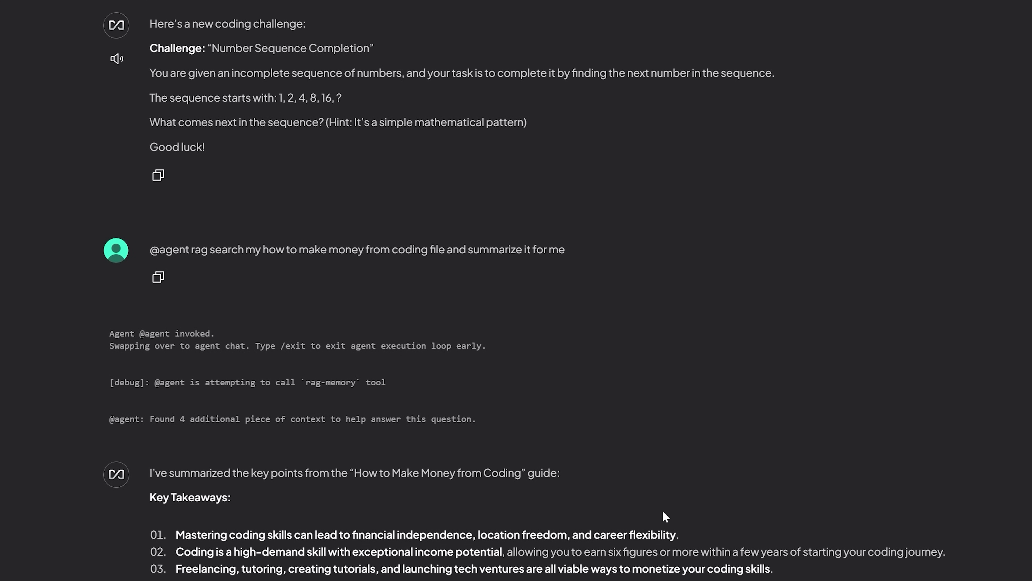
scroll(663, 515, down, 5)
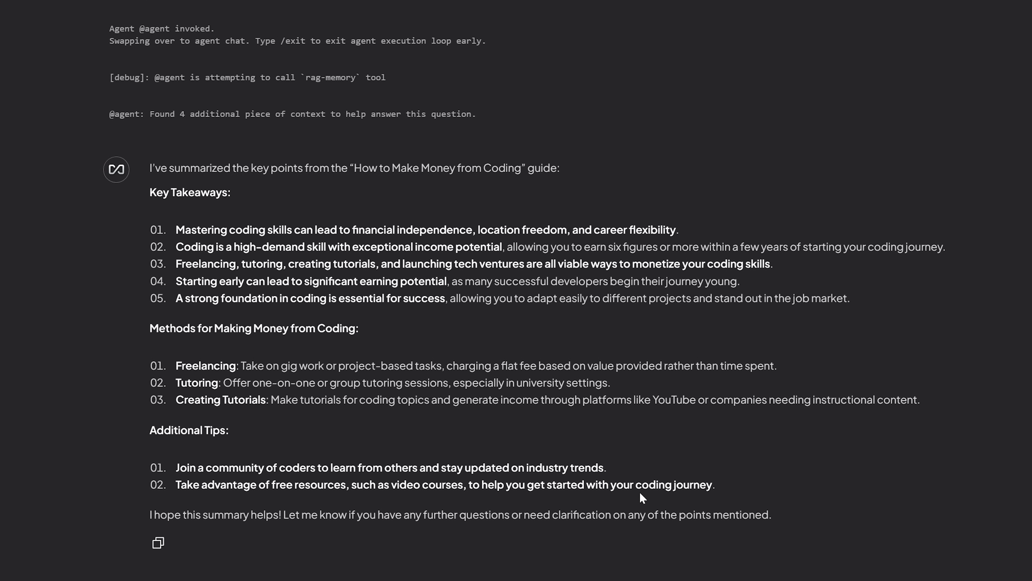
drag(807, 526, 147, 180)
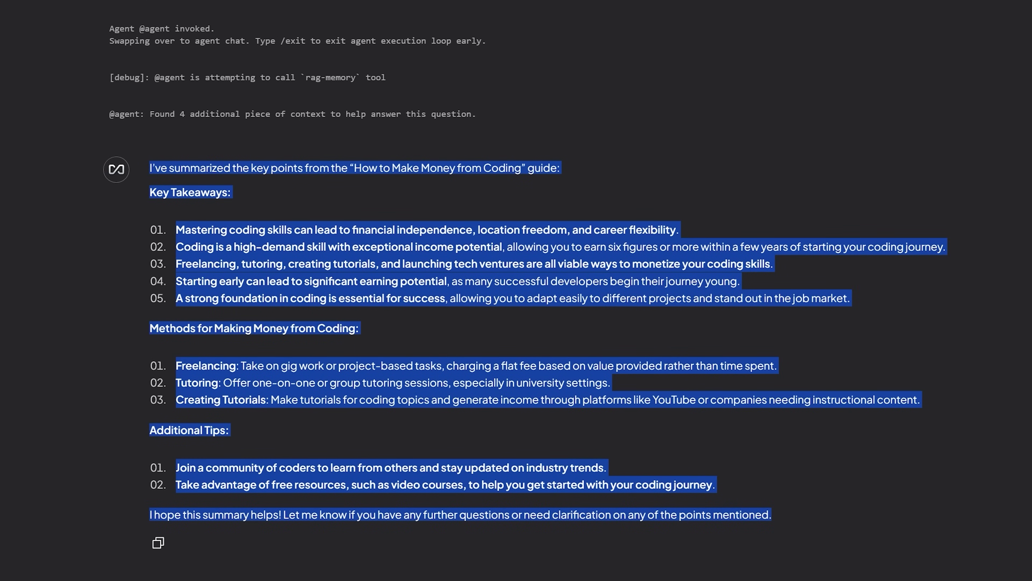
click(147, 180)
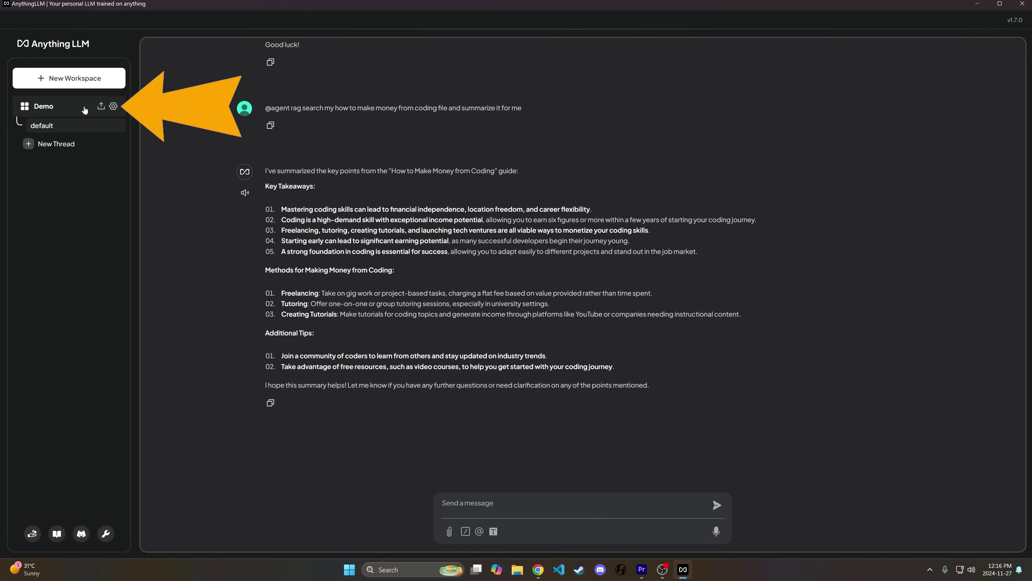
Review the Demo workspace's documents, website link field and data connectors, and close the document manager.
click(101, 106)
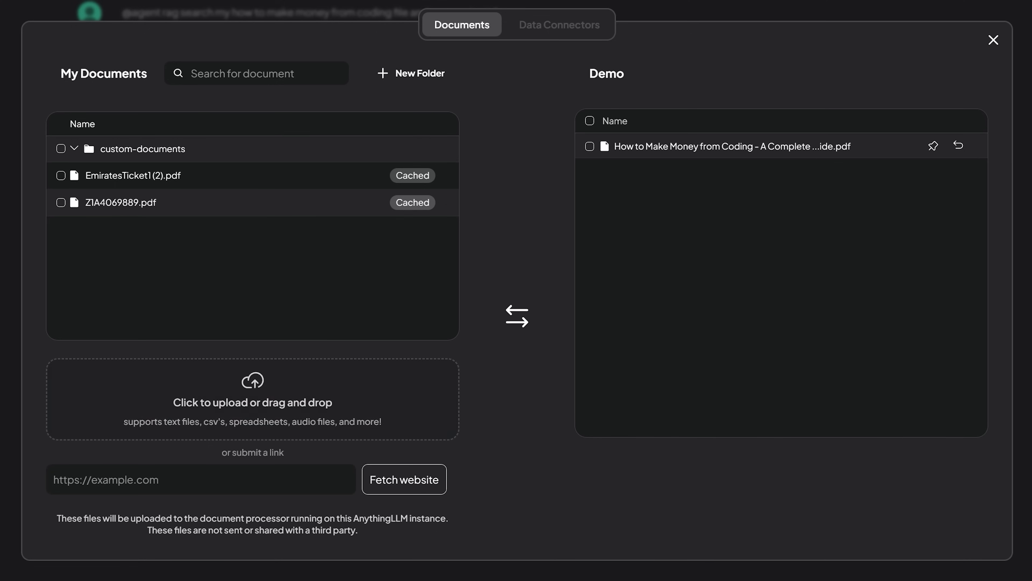
click(202, 479)
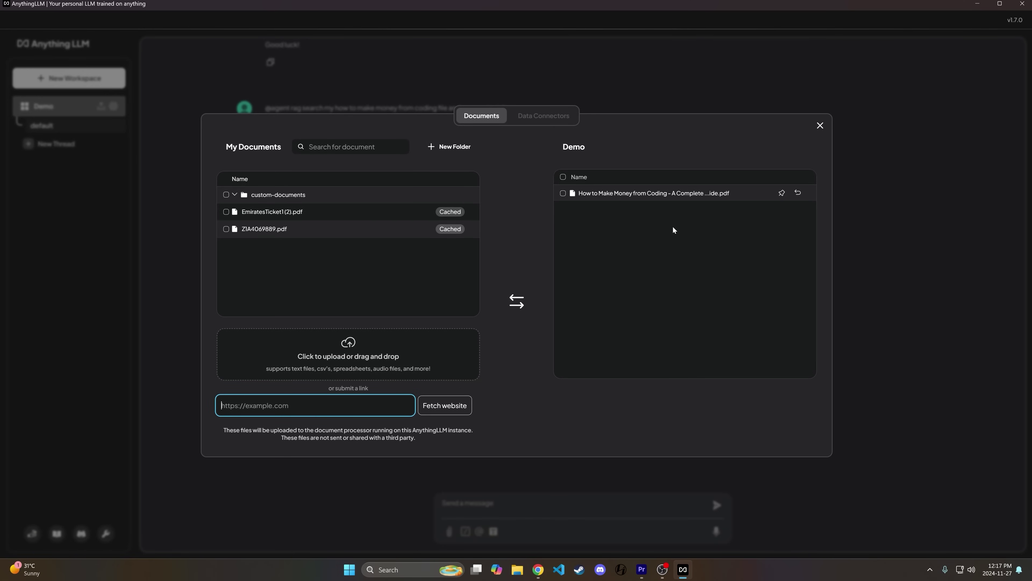
click(544, 116)
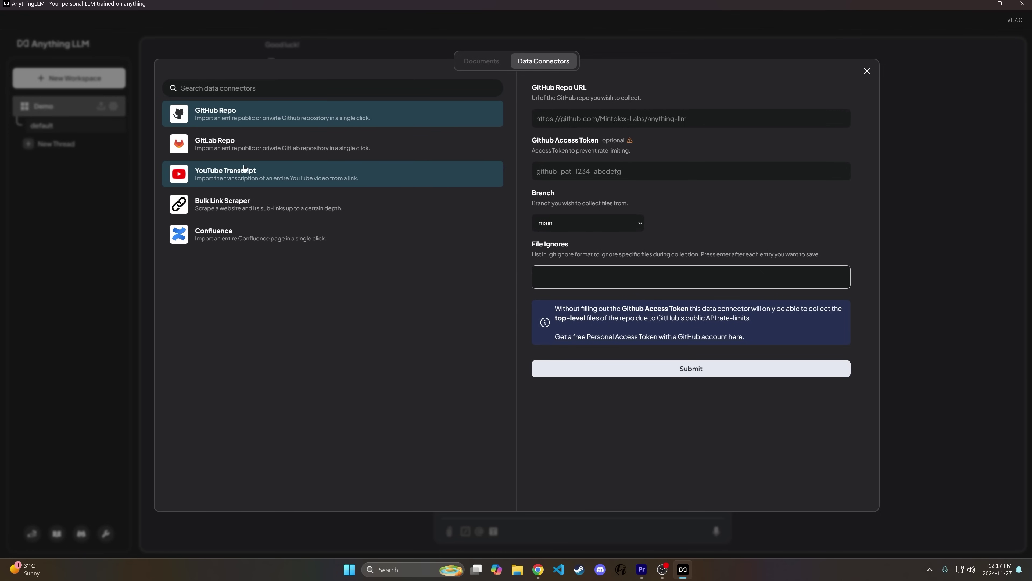
click(480, 62)
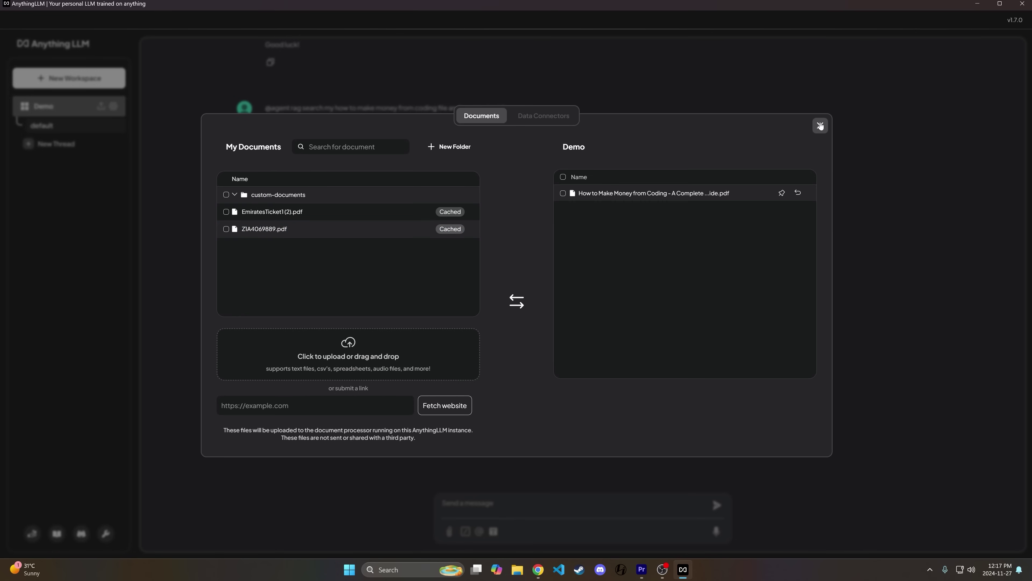
click(819, 125)
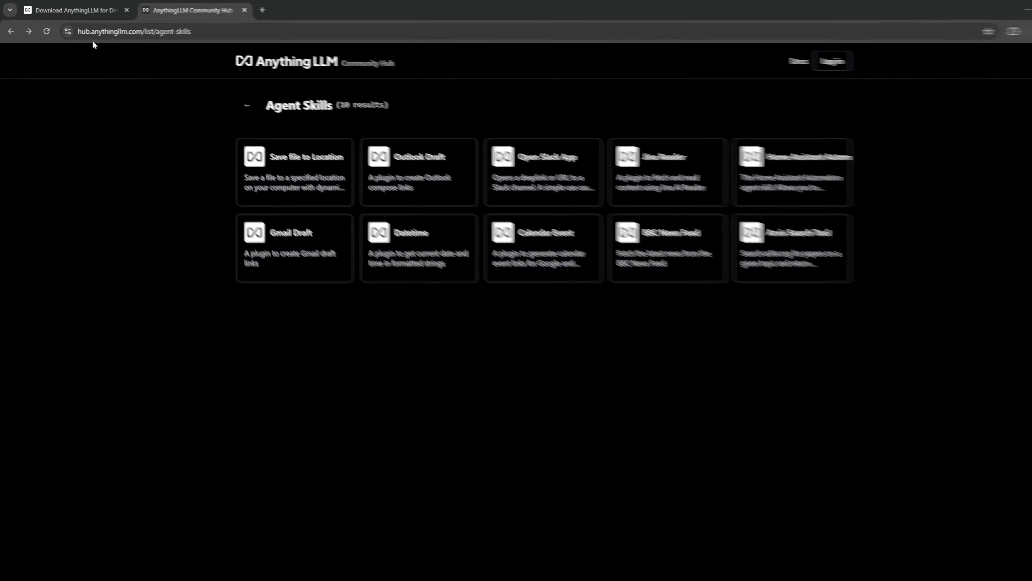
Switch to the browser, check the hub.anythingllm.com address of the agent skills page, and return to AnythingLLM.
drag(79, 32, 148, 32)
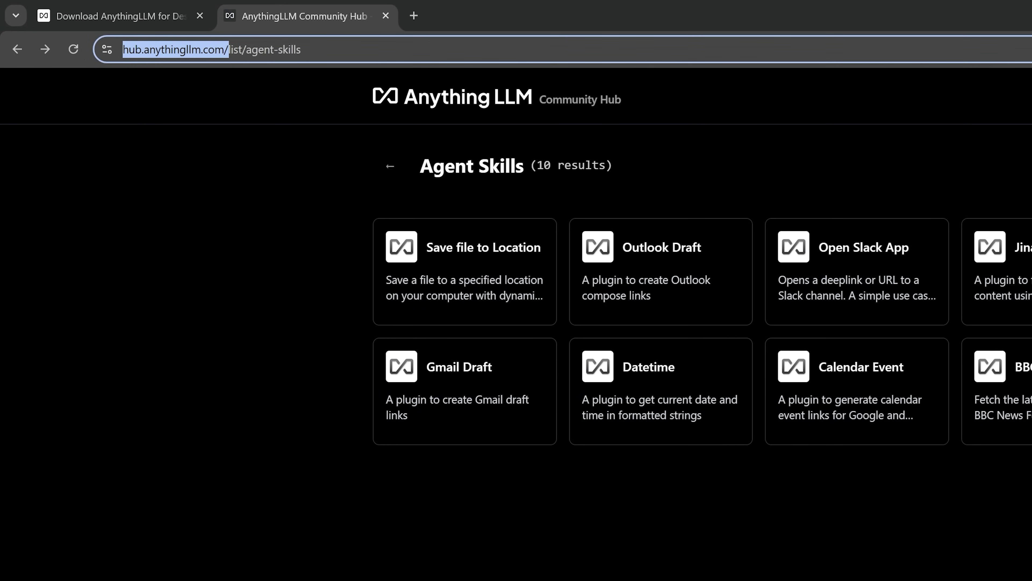
drag(228, 49, 226, 51)
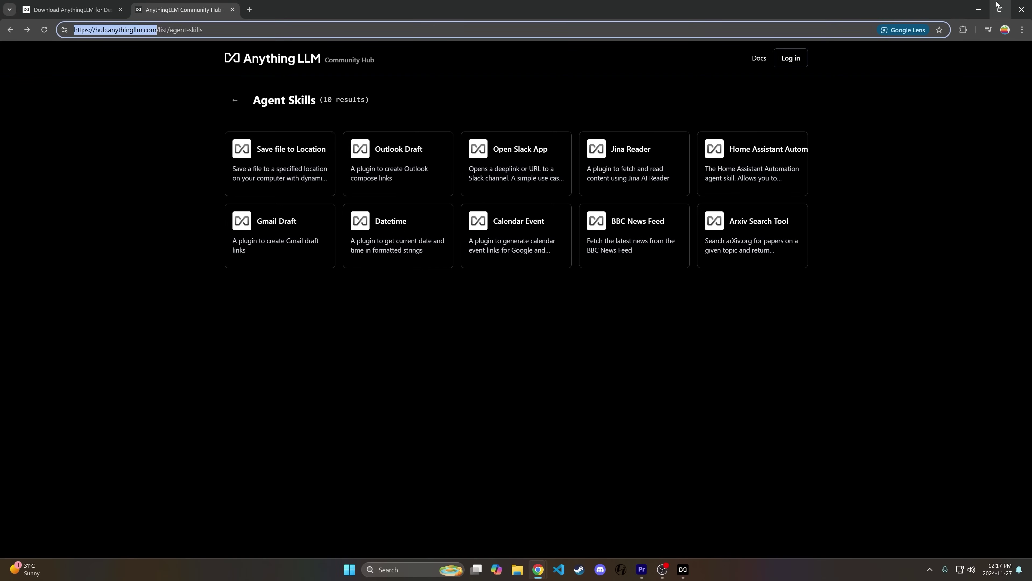
click(991, 8)
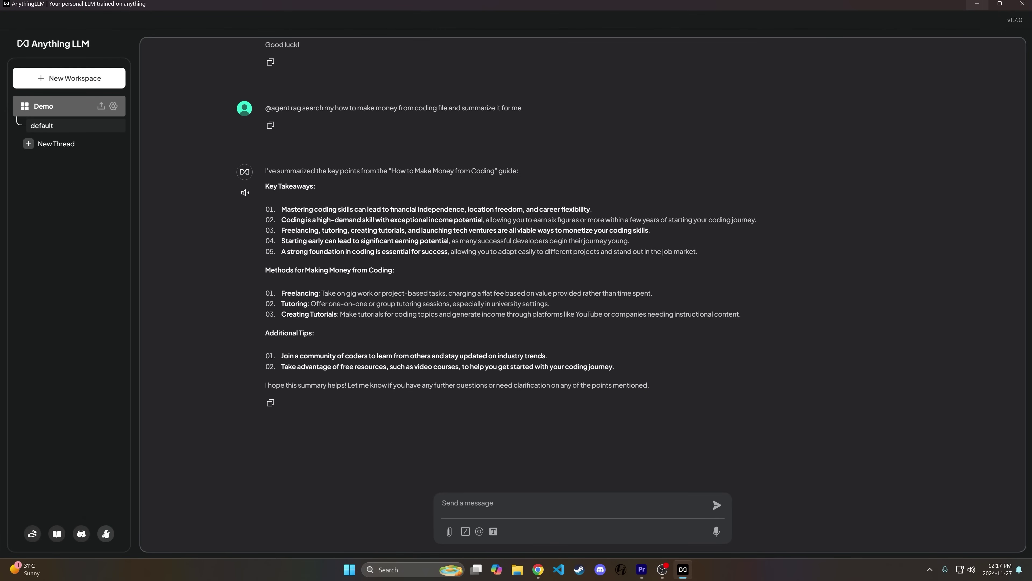
Open the settings and browse the Community Hub's trending agent skills, system prompts and slash commands.
click(105, 534)
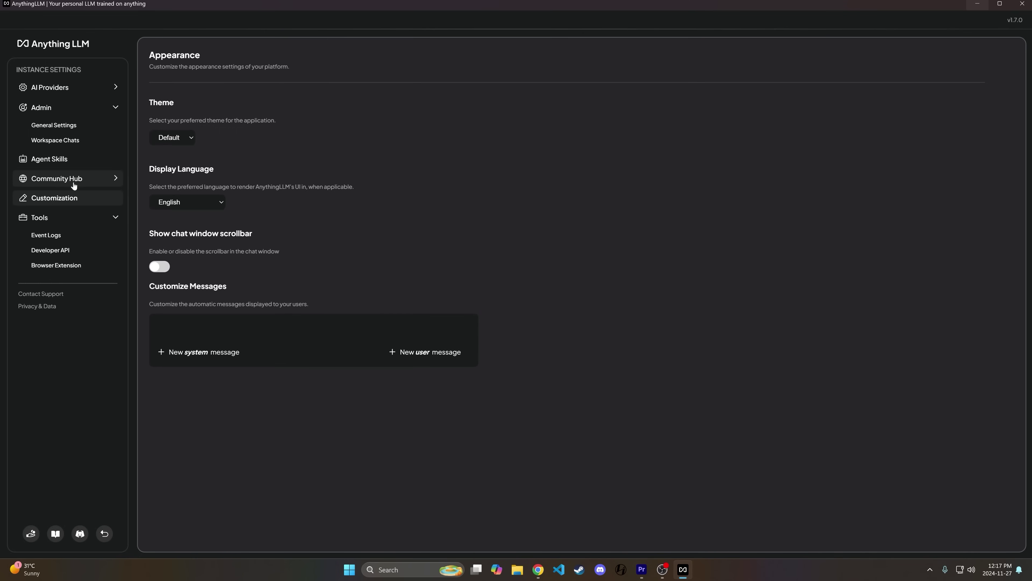
click(69, 198)
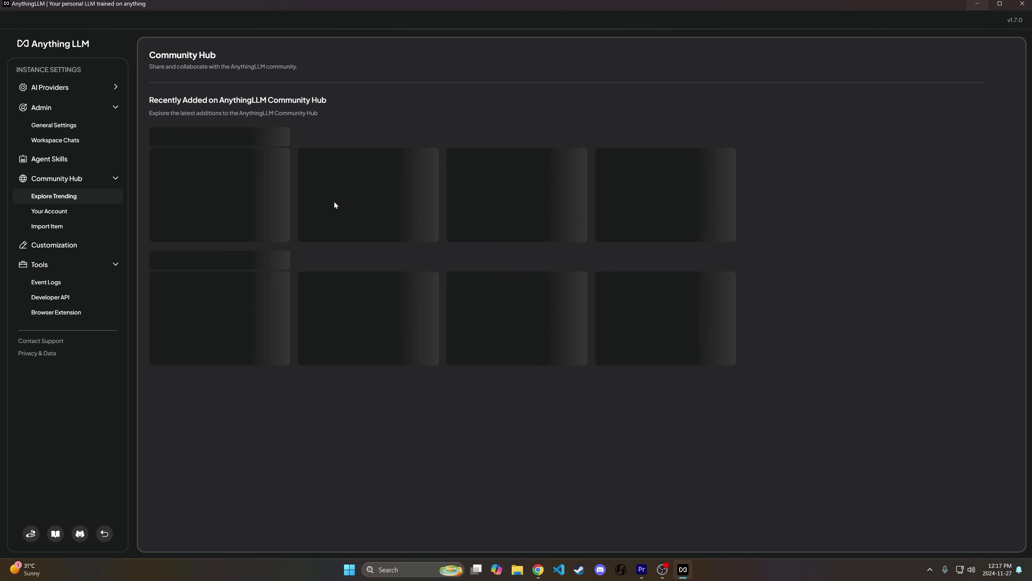
scroll(290, 196, down, 3)
scroll(290, 196, up, 3)
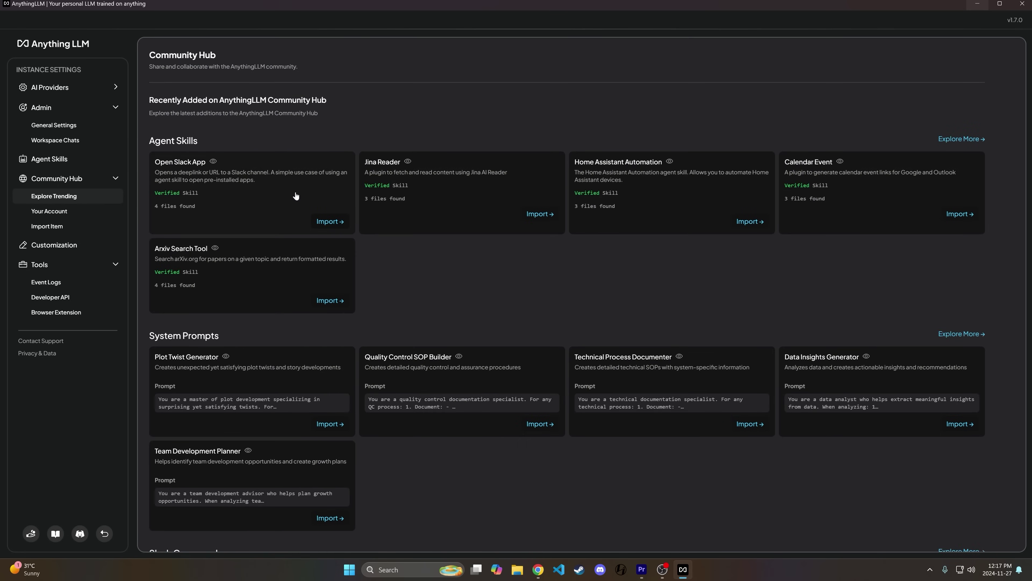
scroll(288, 195, down, 2)
scroll(287, 148, up, 2)
scroll(316, 233, down, 2)
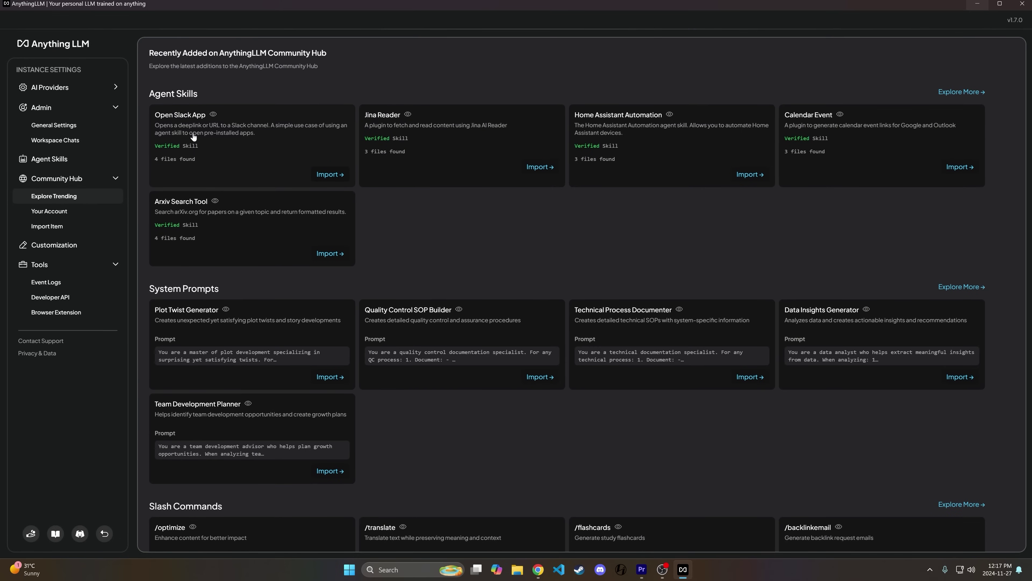
scroll(191, 162, down, 3)
scroll(191, 162, down, 3)
scroll(487, 252, up, 5)
scroll(532, 248, up, 3)
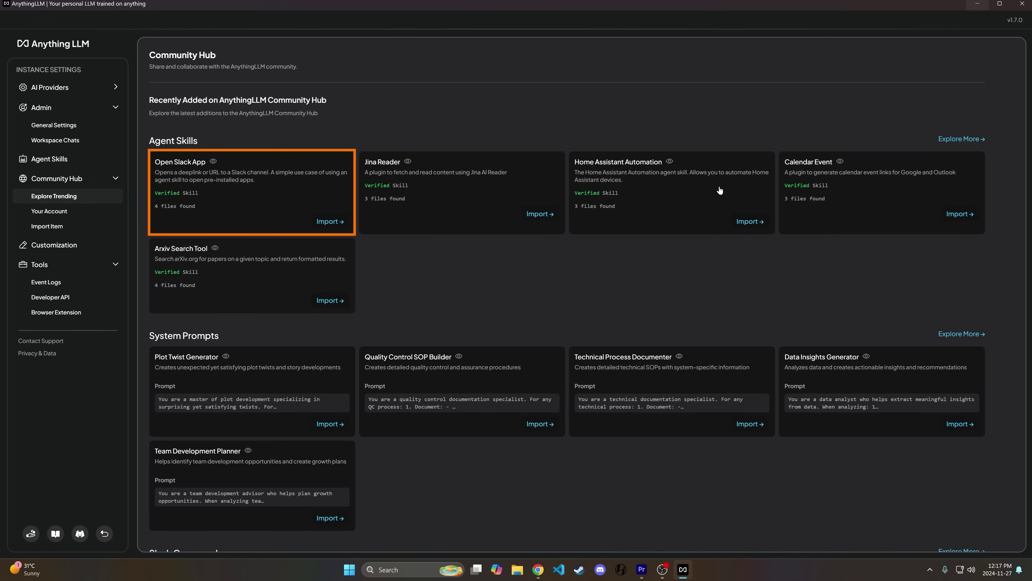
View the full online list of Community Hub agent skills, including BBC News Feed, and close that browser page.
click(981, 139)
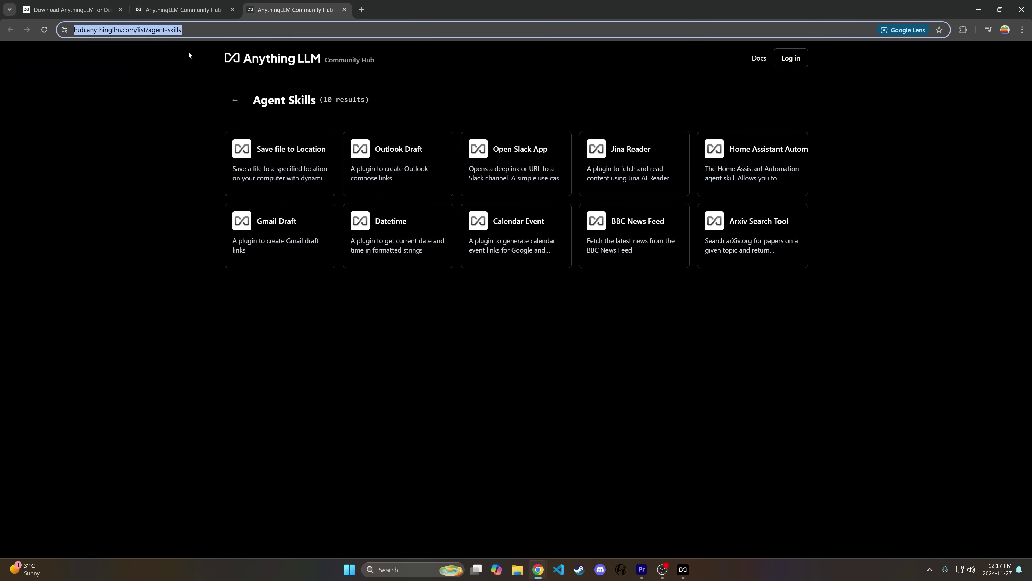
mouse_move(224, 186)
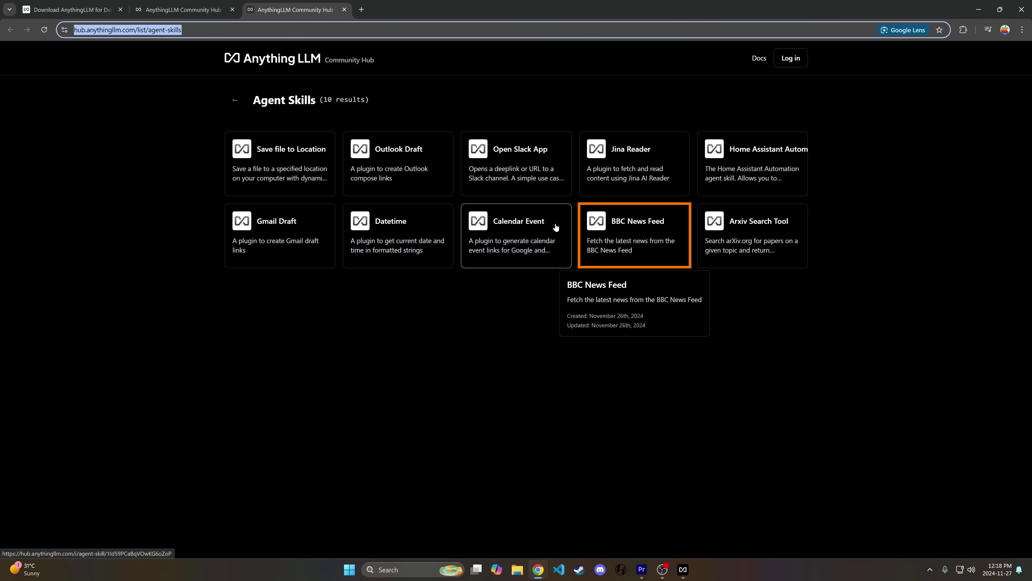
click(343, 10)
click(343, 10)
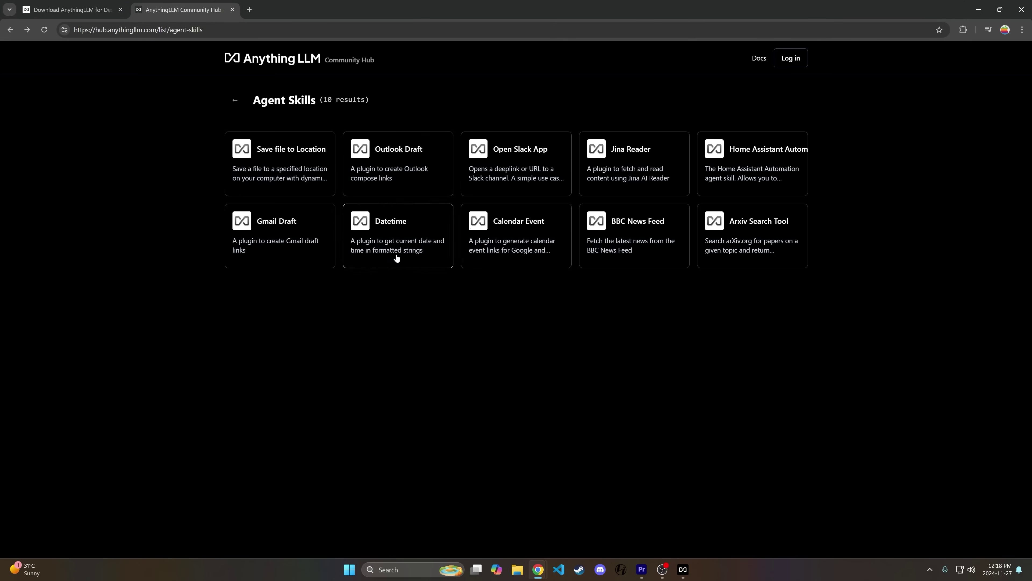
Open the Datetime agent skill on the Community Hub and copy its import ID.
click(403, 246)
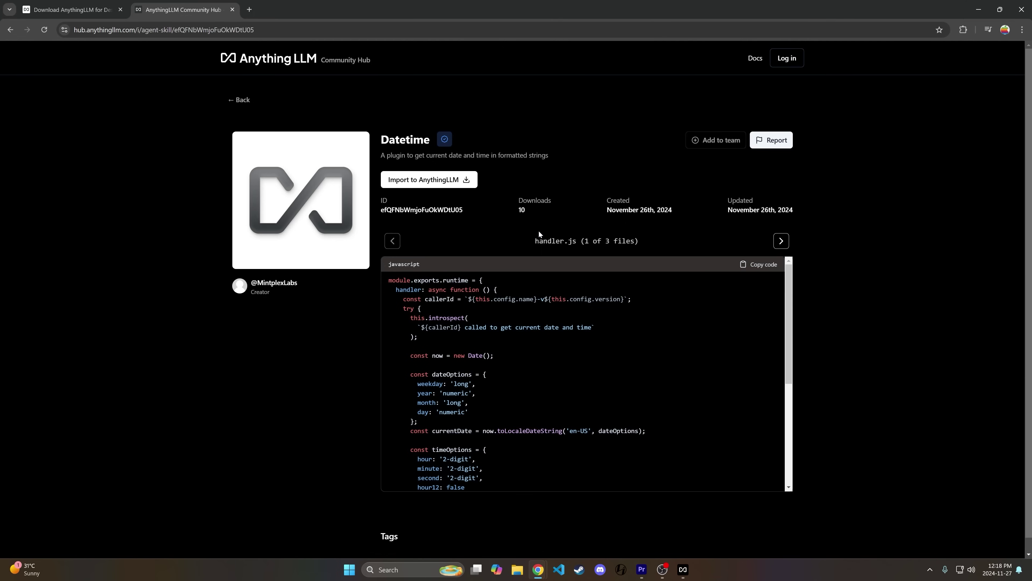
scroll(487, 285, down, 1)
drag(381, 129, 455, 131)
click(484, 155)
click(412, 166)
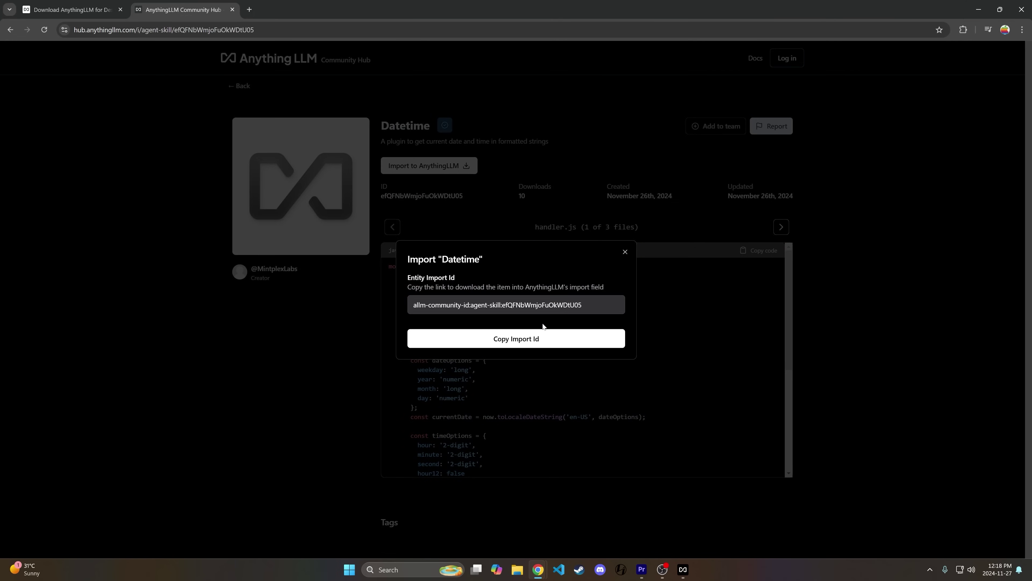
click(532, 341)
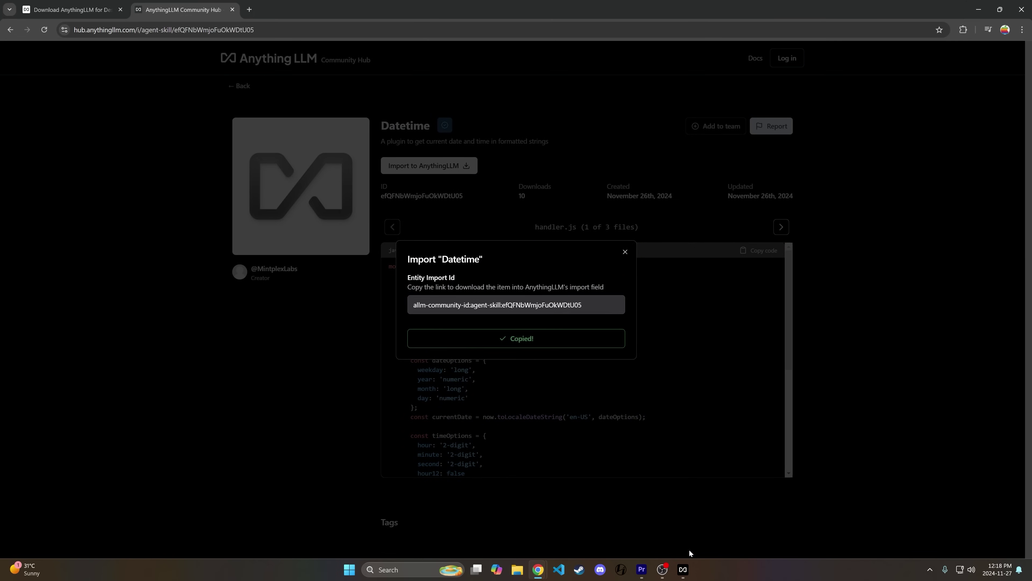
Switch to AnythingLLM and import the Datetime agent skill as a community item using the copied import ID.
click(684, 568)
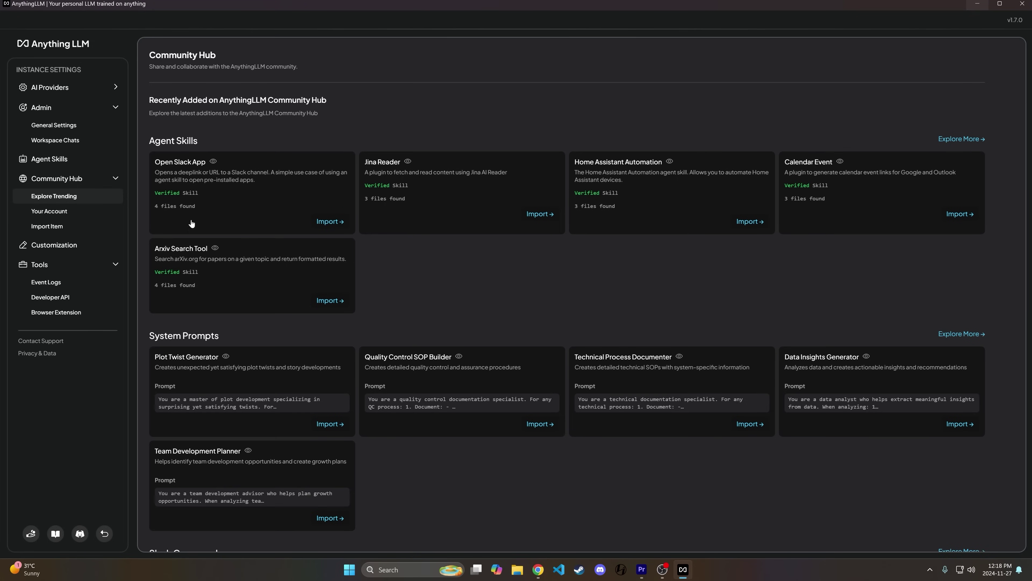
click(74, 226)
click(449, 297)
key(ctrl+v)
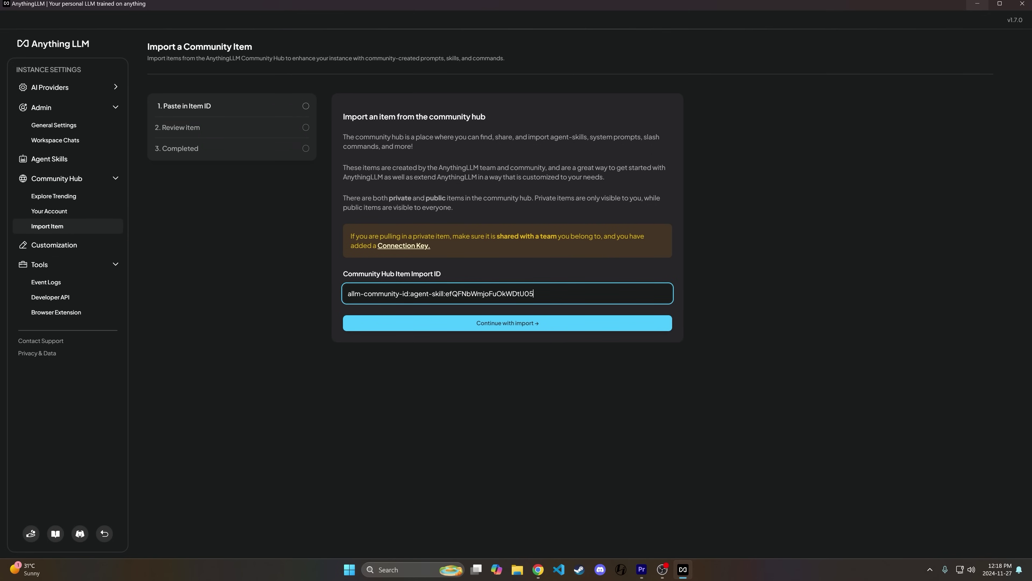
click(490, 324)
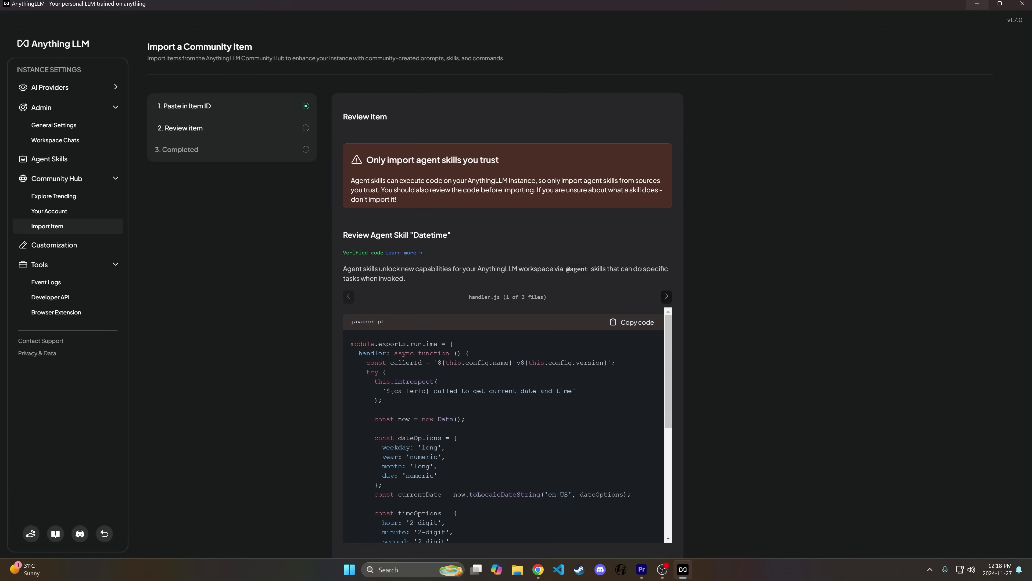
scroll(521, 343, down, 5)
click(491, 510)
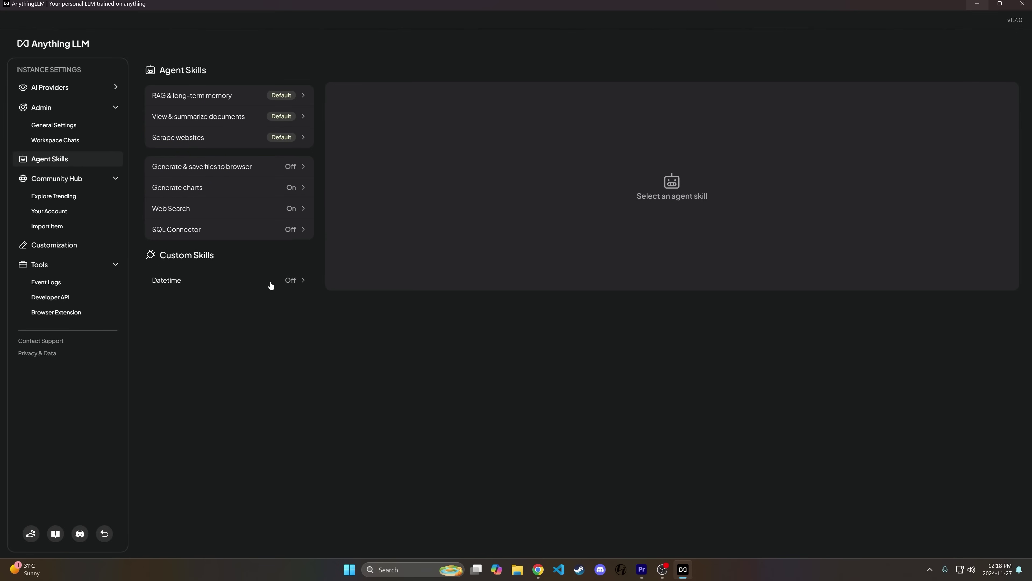
Activate the Datetime custom skill and return to the Demo workspace chat.
click(271, 286)
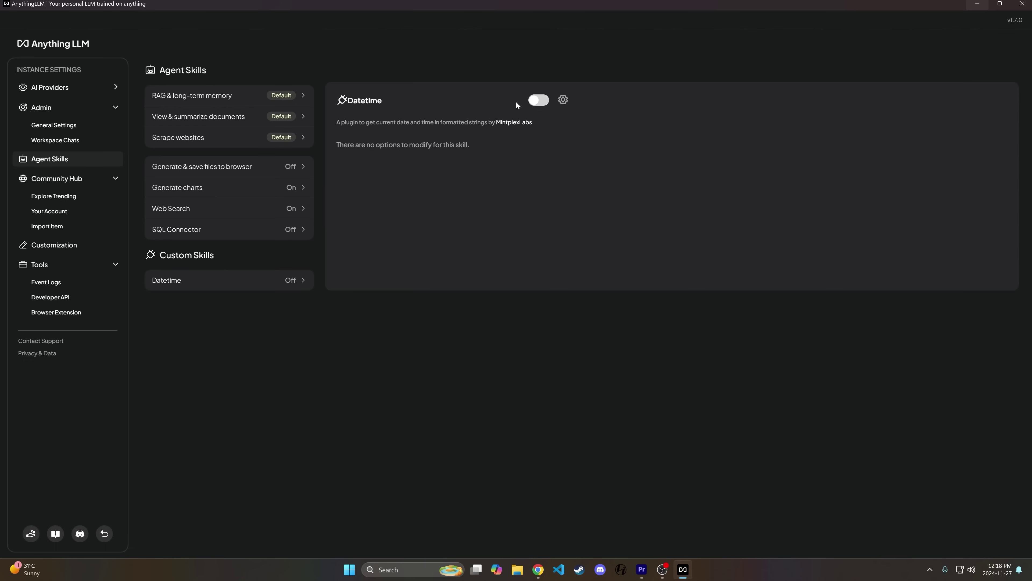
click(539, 100)
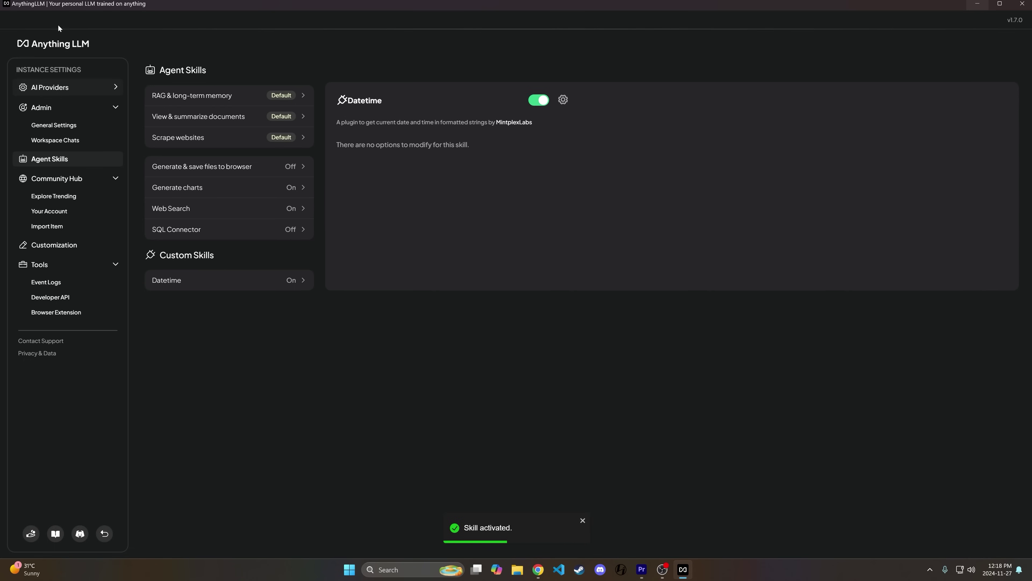
click(56, 43)
click(44, 106)
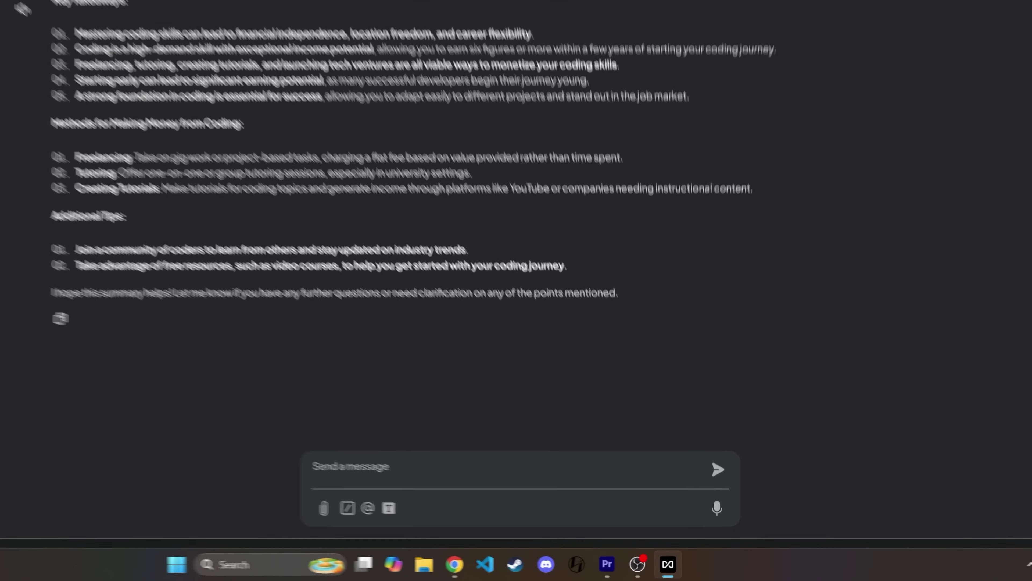
text(what is the cur)
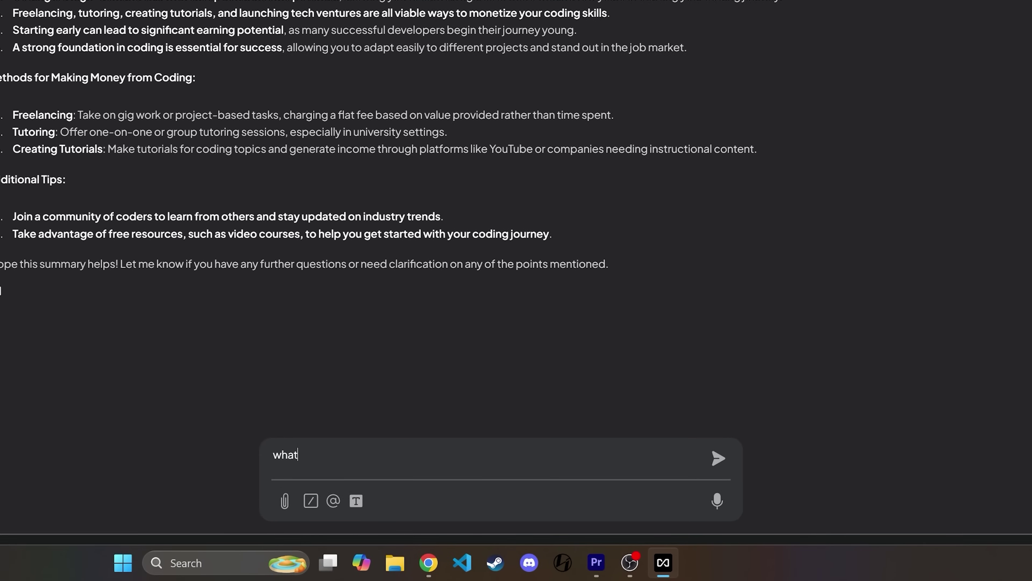
text(rent date and to)
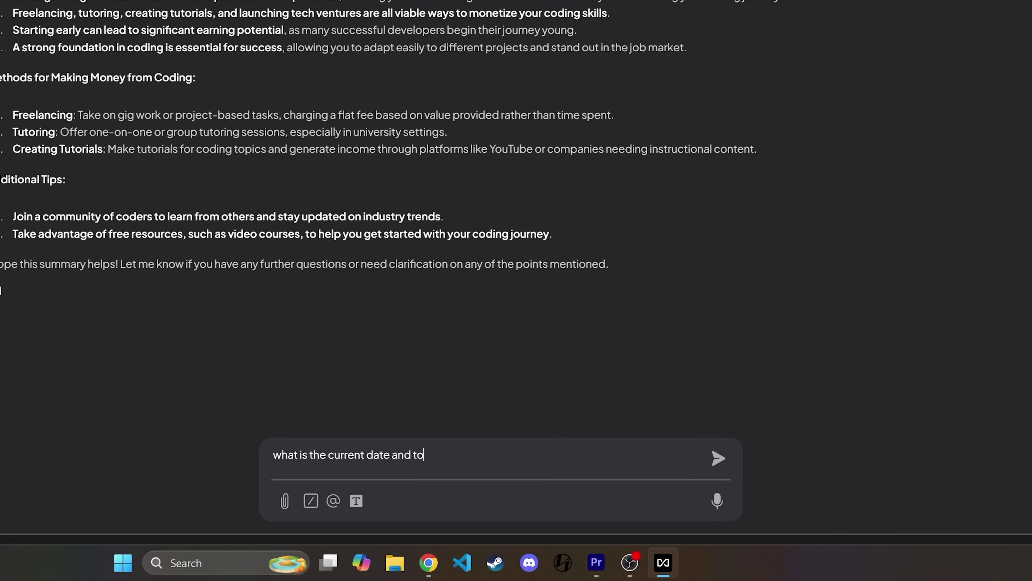
key(BackSpace)
text(ime)
click(334, 501)
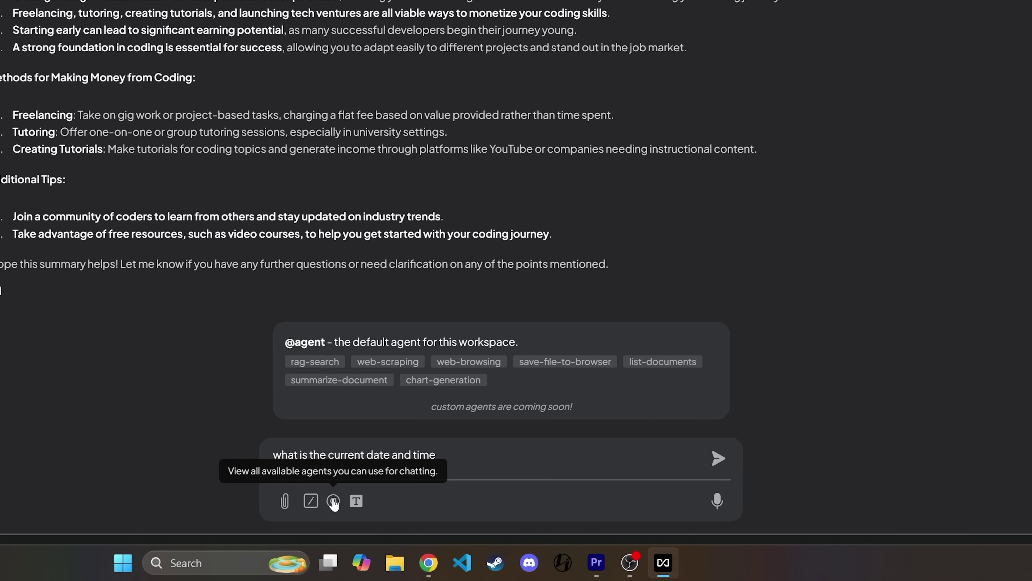
click(335, 367)
text(what is the)
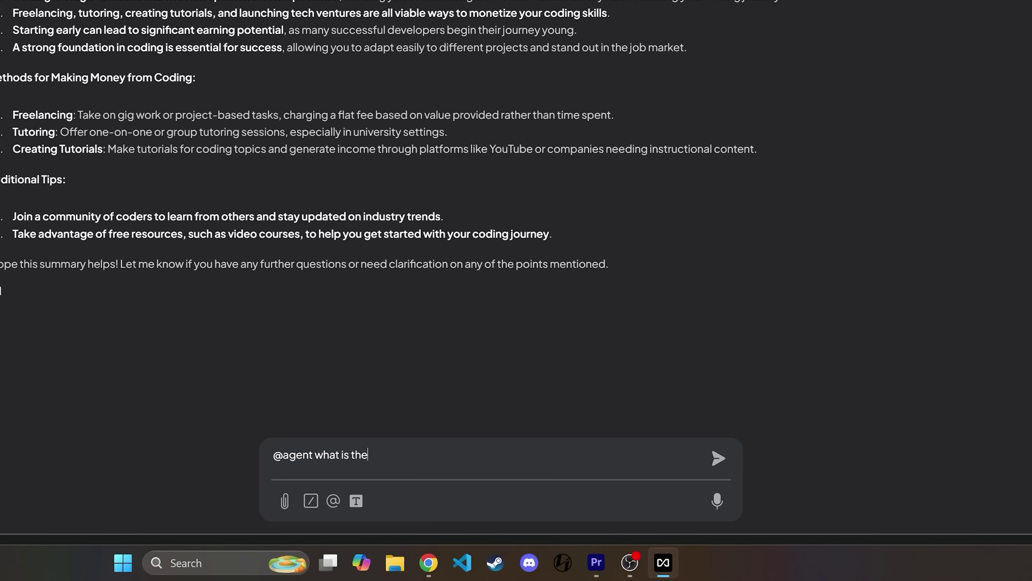
text( current date and time)
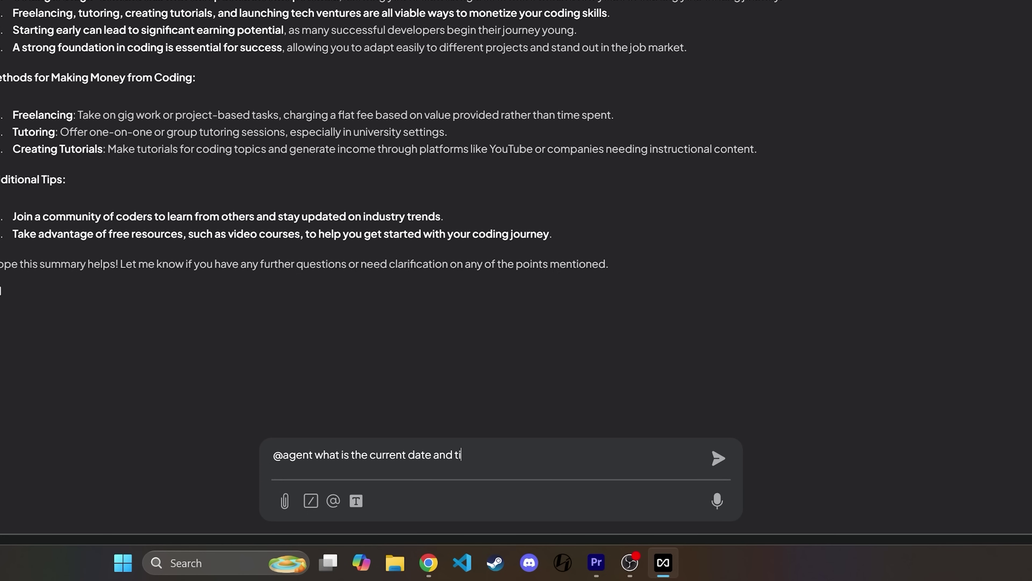
key(Return)
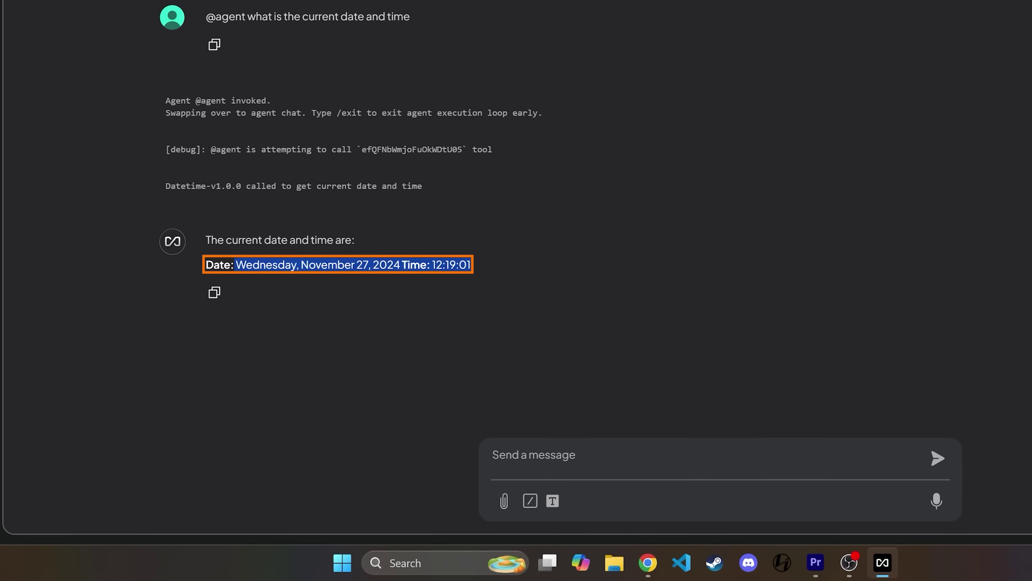
Review the agent's tool call log for the date and time question and the earlier coding file summary in the chat.
mouse_move(459, 185)
mouse_down()
mouse_move(191, 166)
mouse_move(157, 120)
mouse_move(160, 101)
mouse_up()
click(558, 187)
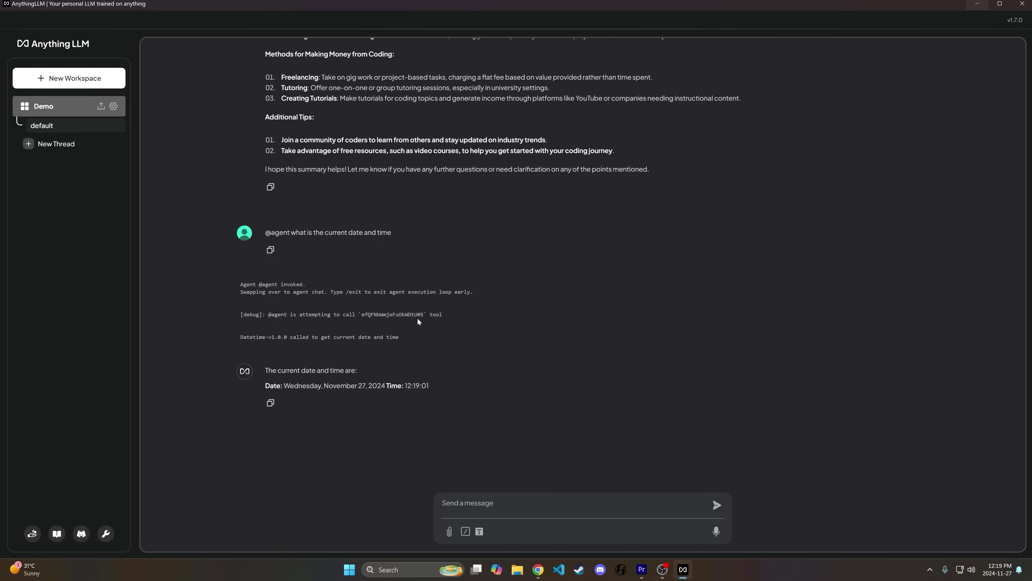
scroll(467, 314, up, 8)
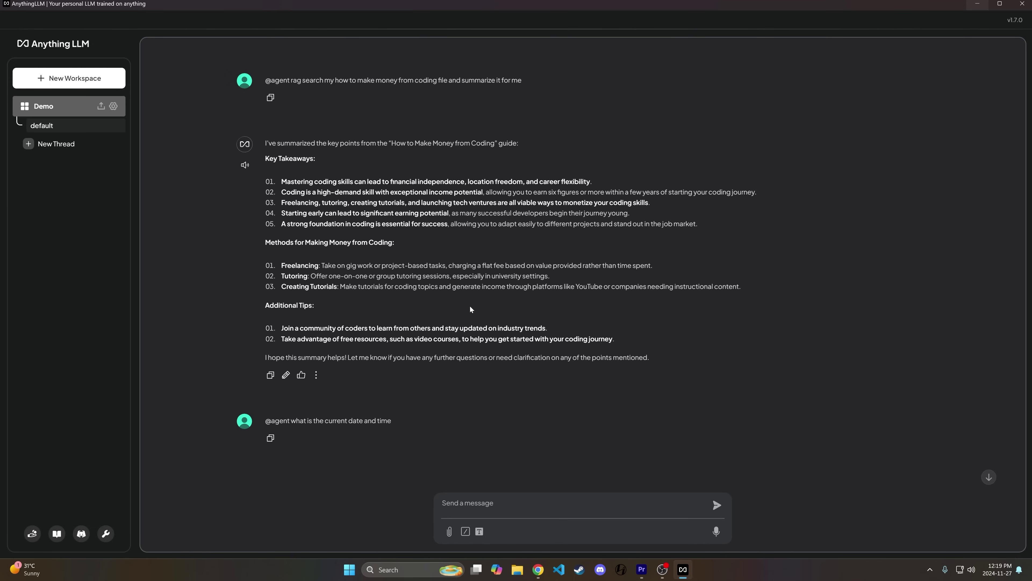
scroll(471, 307, down, 8)
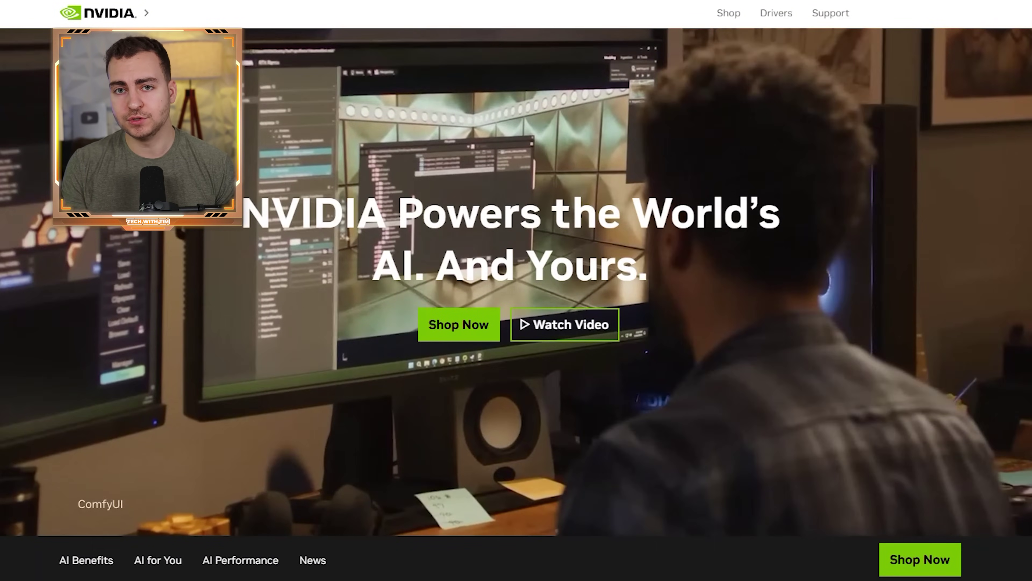
scroll(516, 291, down, 7)
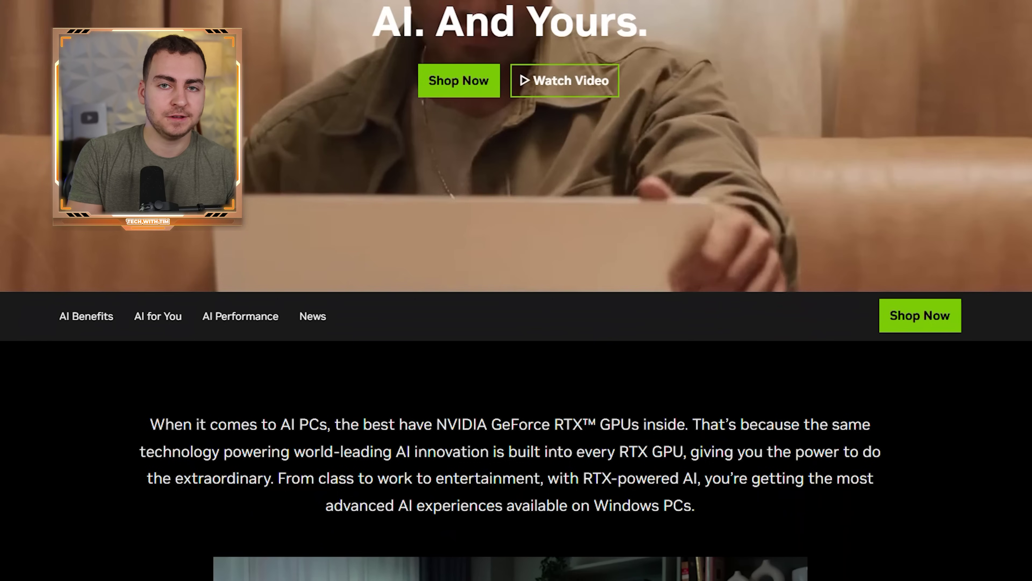
scroll(517, 291, down, 10)
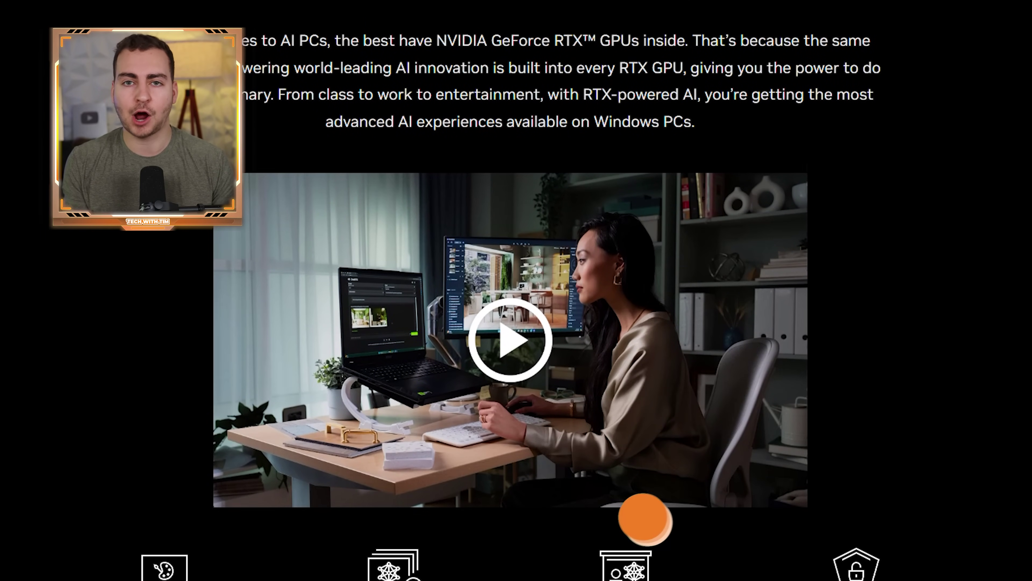
scroll(516, 290, down, 7)
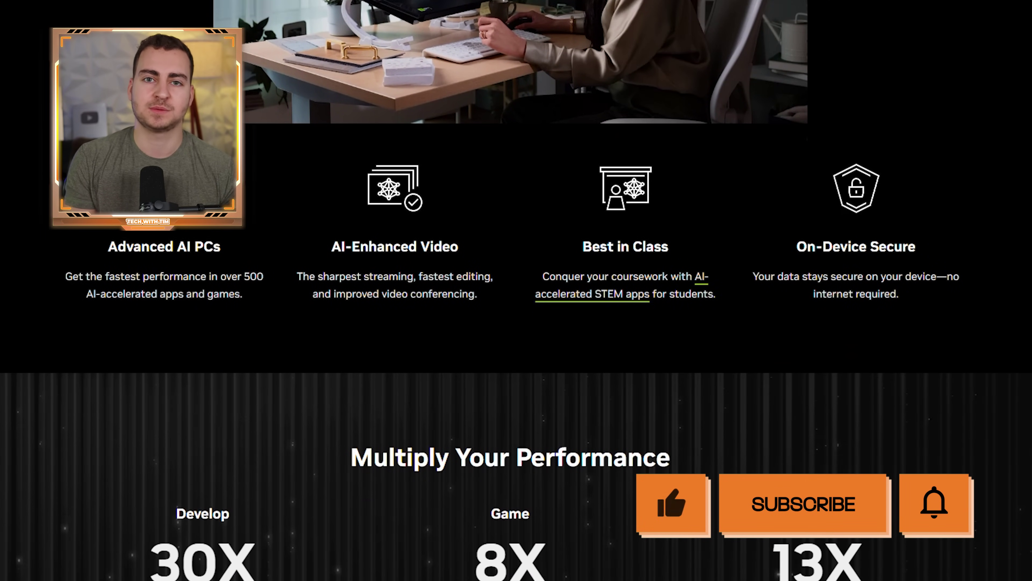
scroll(516, 291, down, 10)
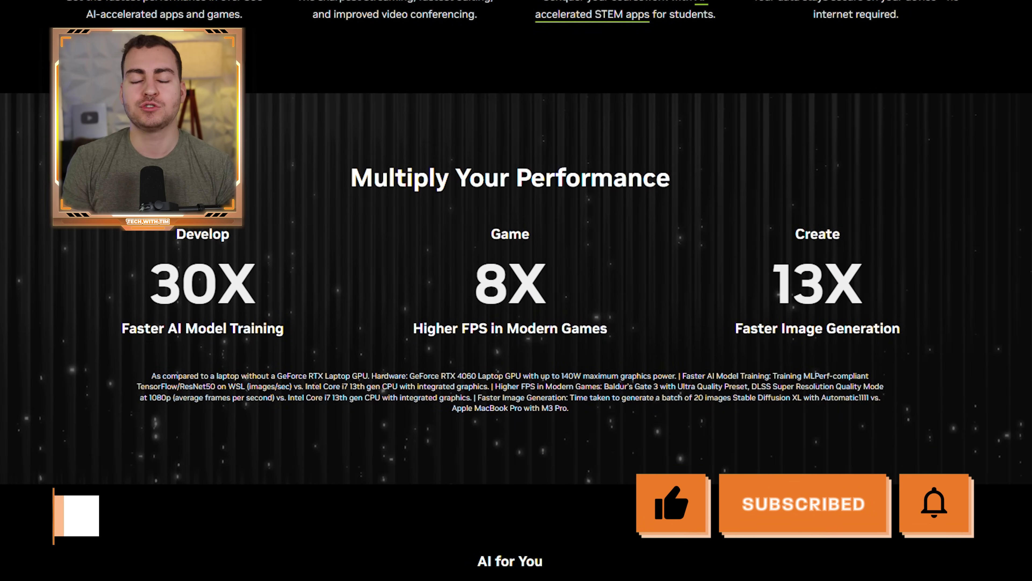
scroll(516, 290, down, 9)
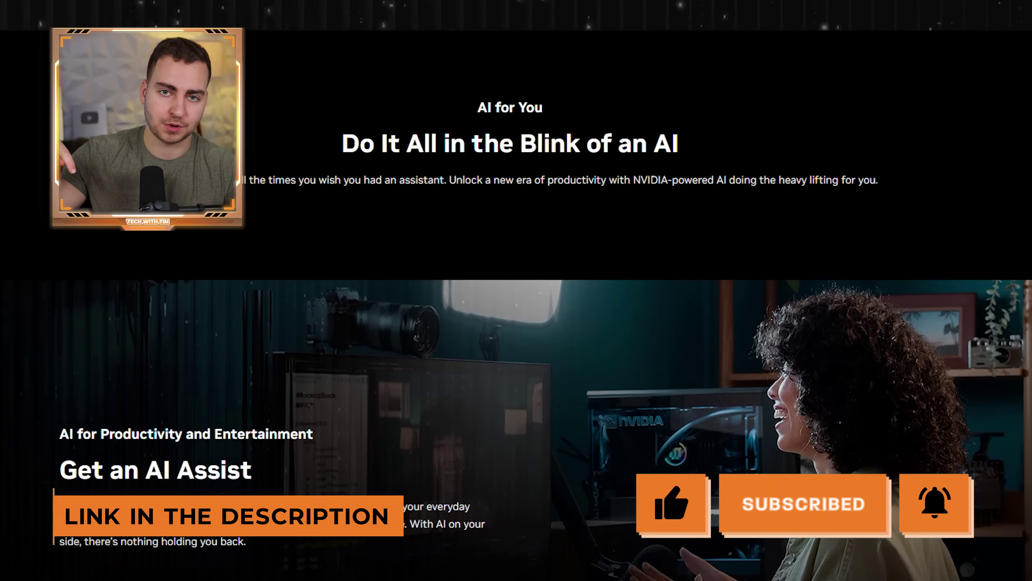